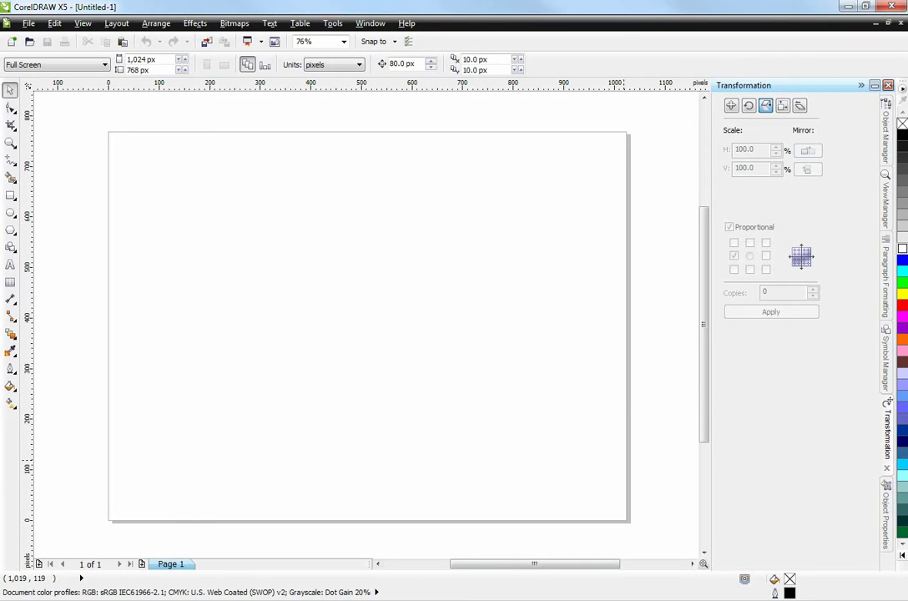
Drag IMG_7832.JPG from the Explorer folder onto the CorelDRAW page as a 3456 x 2304 px bitmap.
{"action": "key", "text": "alt+Tab"}
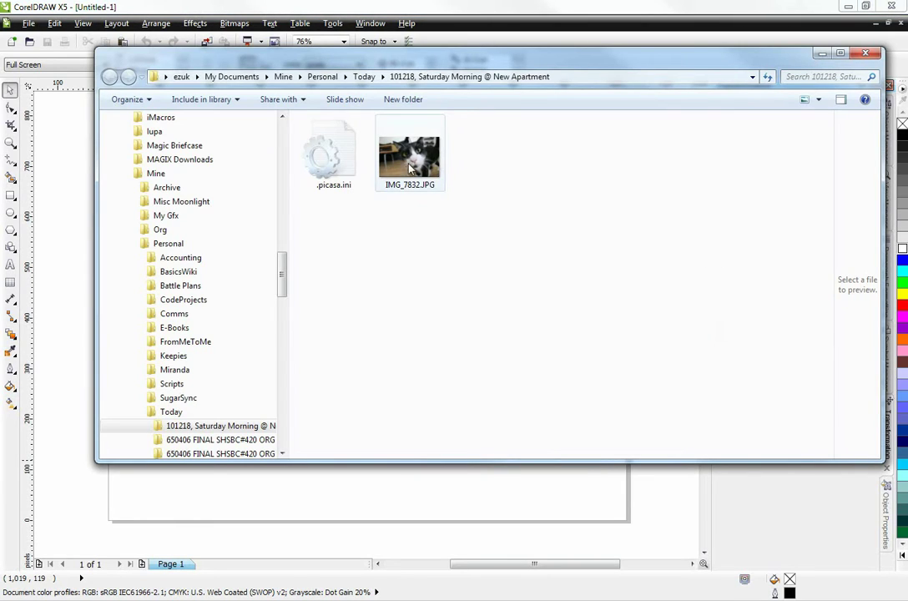
{"action": "left_click_drag", "start_coordinate": [399, 163], "coordinate": [169, 494]}
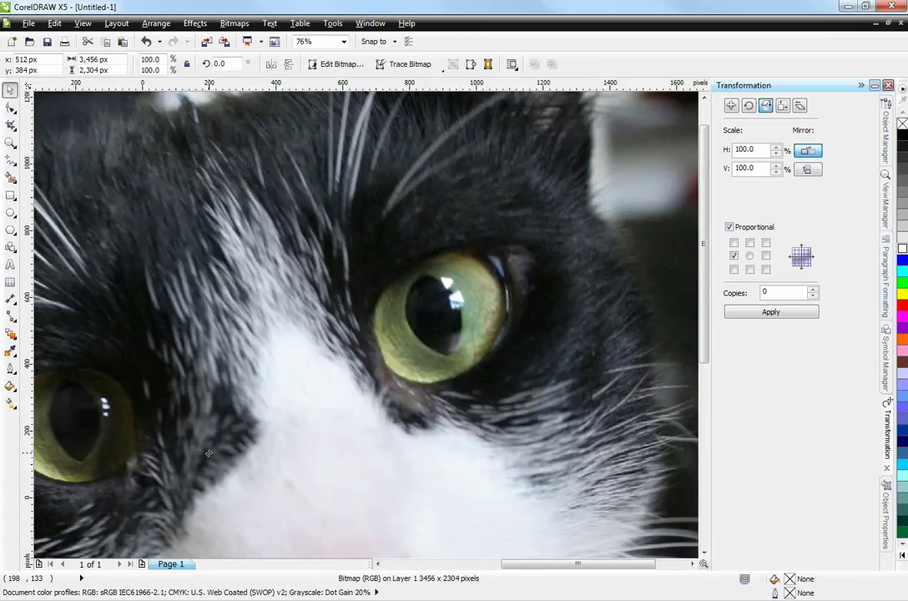
Move the cat photo and scale it down to 24.3% (841 x 561 px) to fit the page.
{"action": "scroll", "coordinate": [208, 453], "scroll_direction": "down", "scroll_amount": 3}
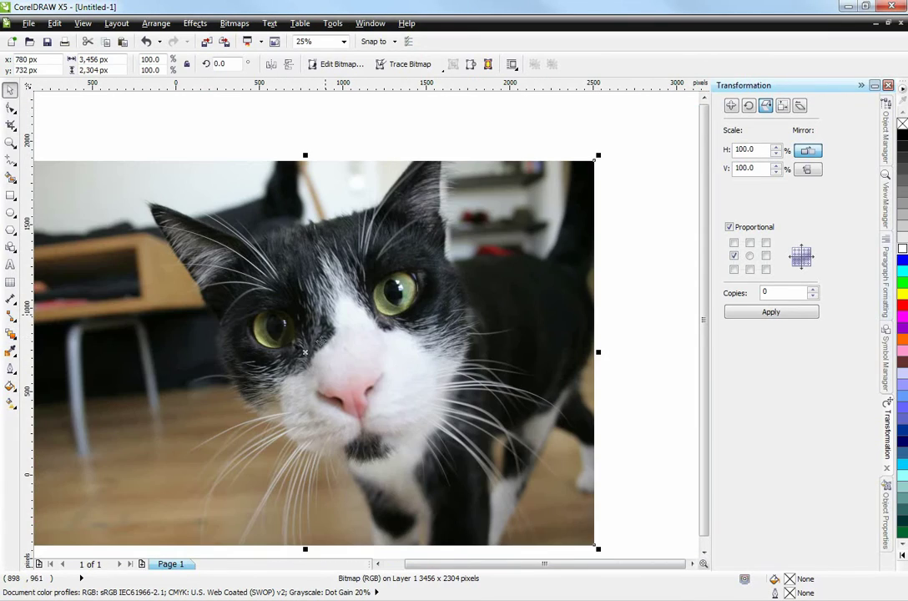
{"action": "left_click_drag", "start_coordinate": [285, 360], "coordinate": [372, 303]}
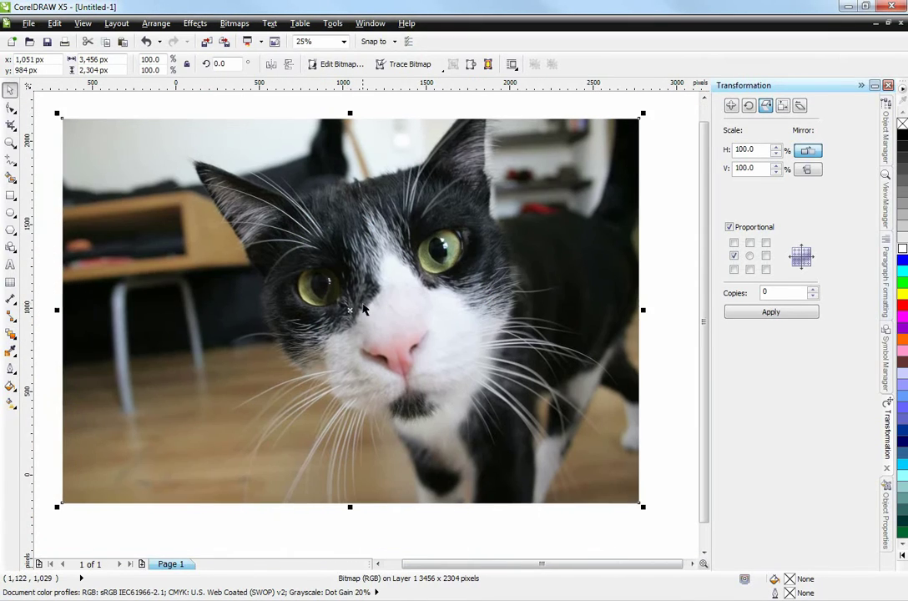
{"action": "left_click_drag", "start_coordinate": [56, 111], "coordinate": [242, 390]}
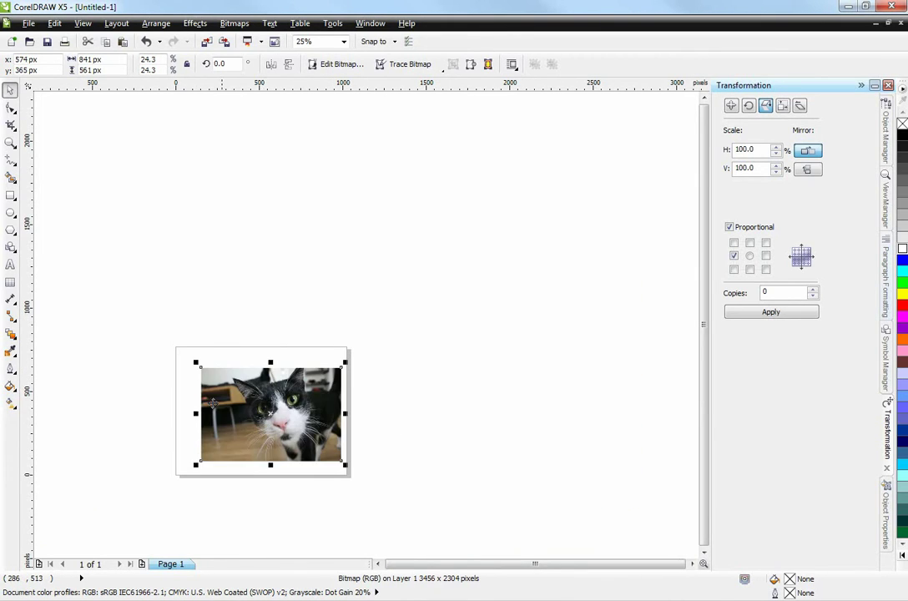
{"action": "scroll", "coordinate": [210, 407], "scroll_direction": "up", "scroll_amount": 1}
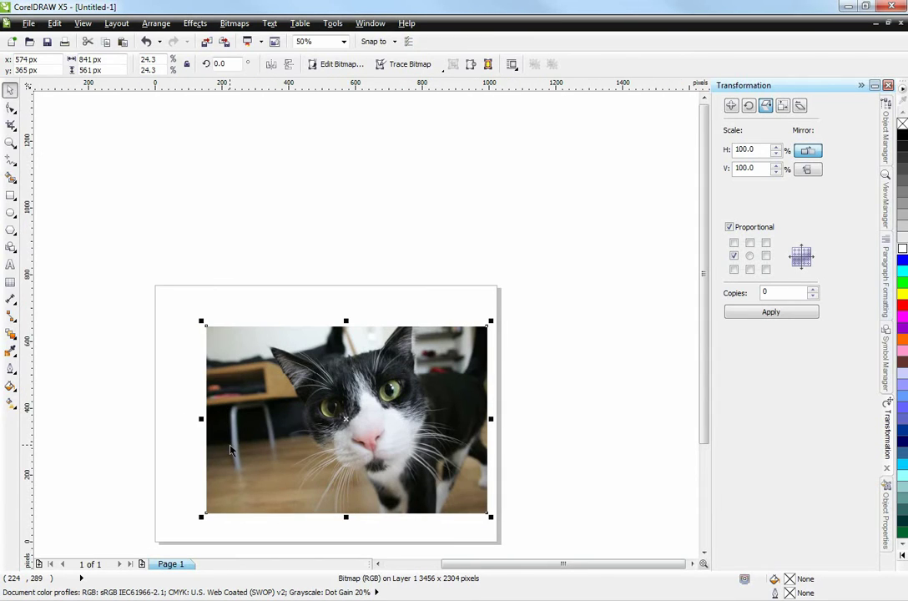
{"action": "scroll", "coordinate": [235, 486], "scroll_direction": "down", "scroll_amount": 3}
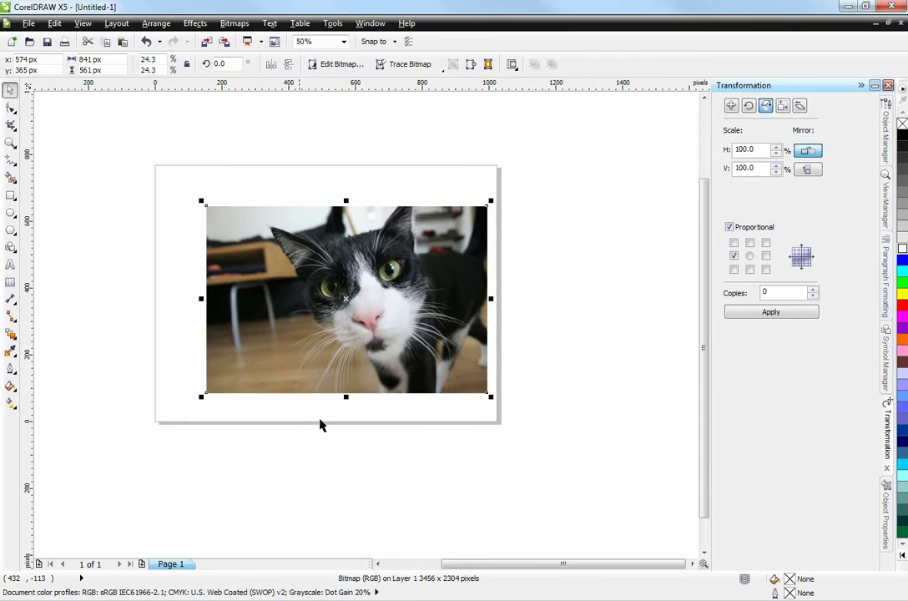
{"action": "scroll", "coordinate": [321, 422], "scroll_direction": "right", "scroll_amount": 2}
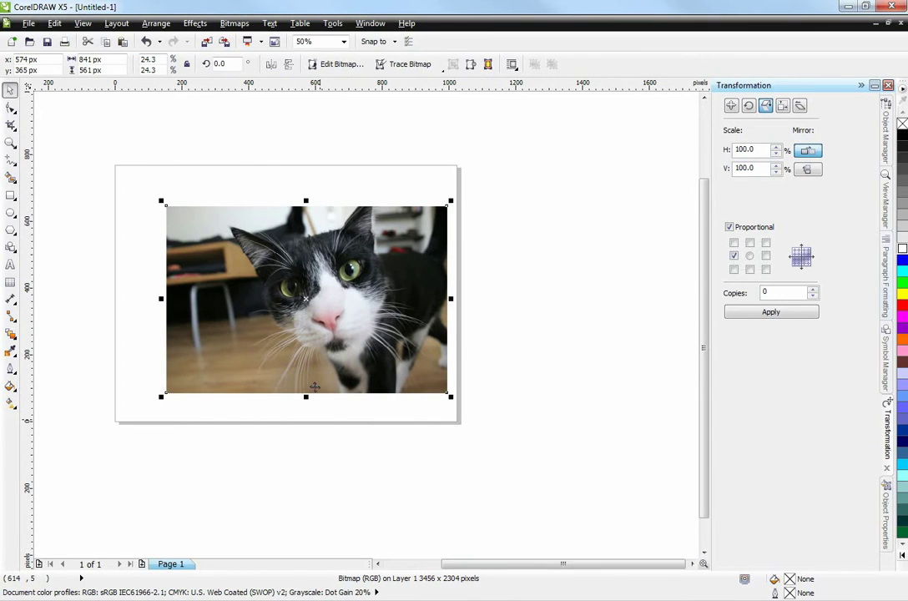
{"action": "scroll", "coordinate": [297, 355], "scroll_direction": "up", "scroll_amount": 2}
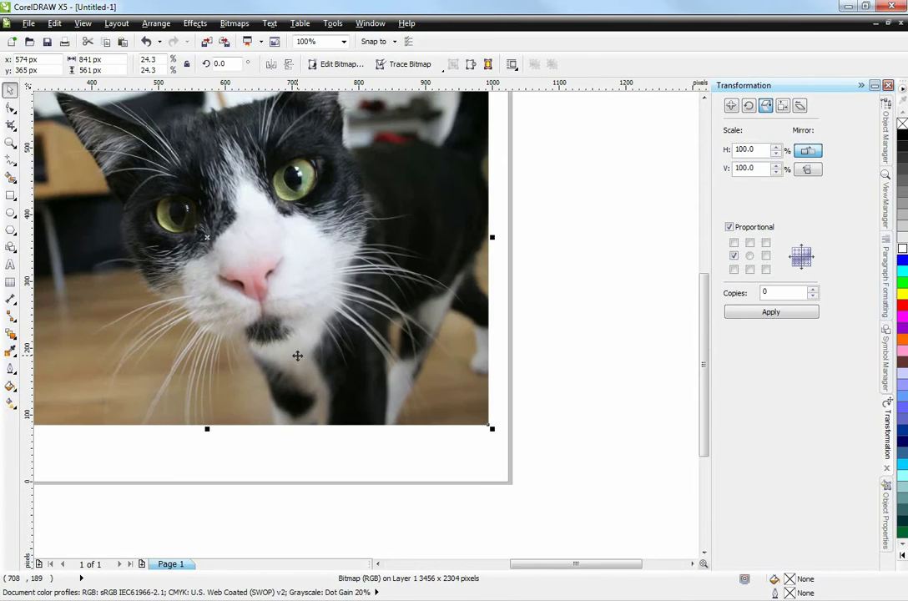
{"action": "scroll", "coordinate": [297, 355], "scroll_direction": "left", "scroll_amount": 6}
{"action": "scroll", "coordinate": [297, 355], "scroll_direction": "up", "scroll_amount": 4}
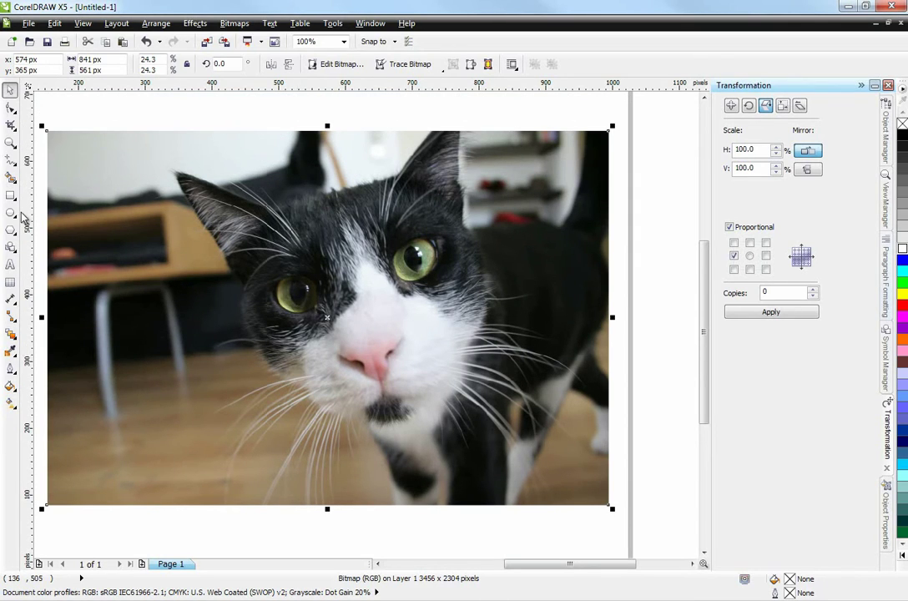
Crop the photo's left and right edges with the Shape tool to 586 x 561 px.
{"action": "left_click", "coordinate": [11, 110]}
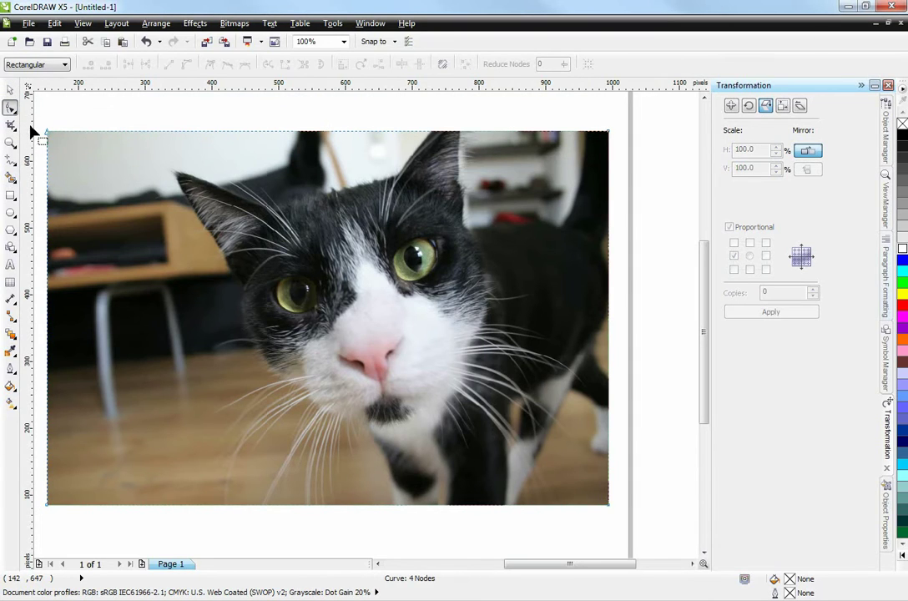
{"action": "scroll", "coordinate": [35, 122], "scroll_direction": "left", "scroll_amount": 2}
{"action": "left_click_drag", "start_coordinate": [49, 124], "coordinate": [191, 508]}
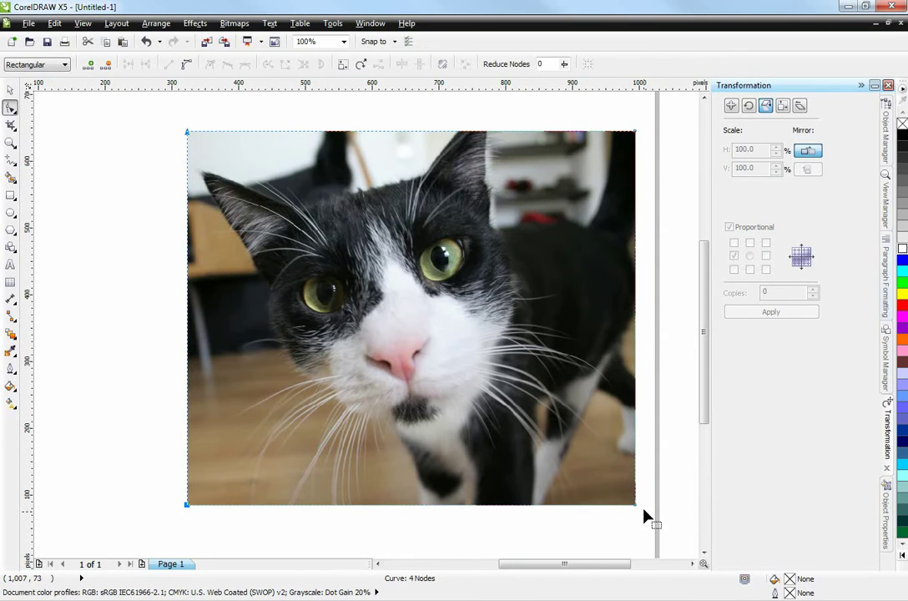
{"action": "left_click_drag", "start_coordinate": [638, 505], "coordinate": [577, 180]}
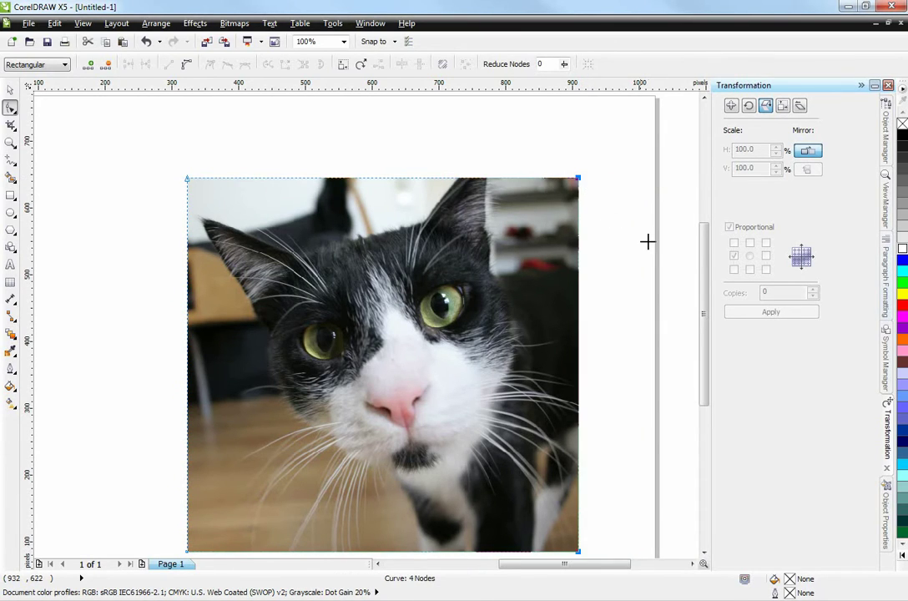
{"action": "left_click", "coordinate": [703, 555]}
{"action": "left_click", "coordinate": [703, 555]}
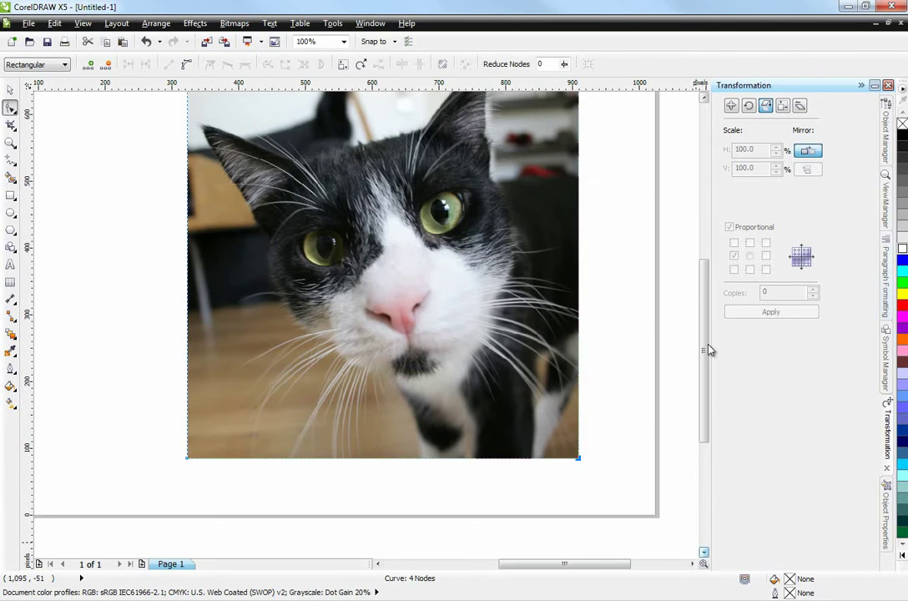
{"action": "left_click", "coordinate": [704, 98]}
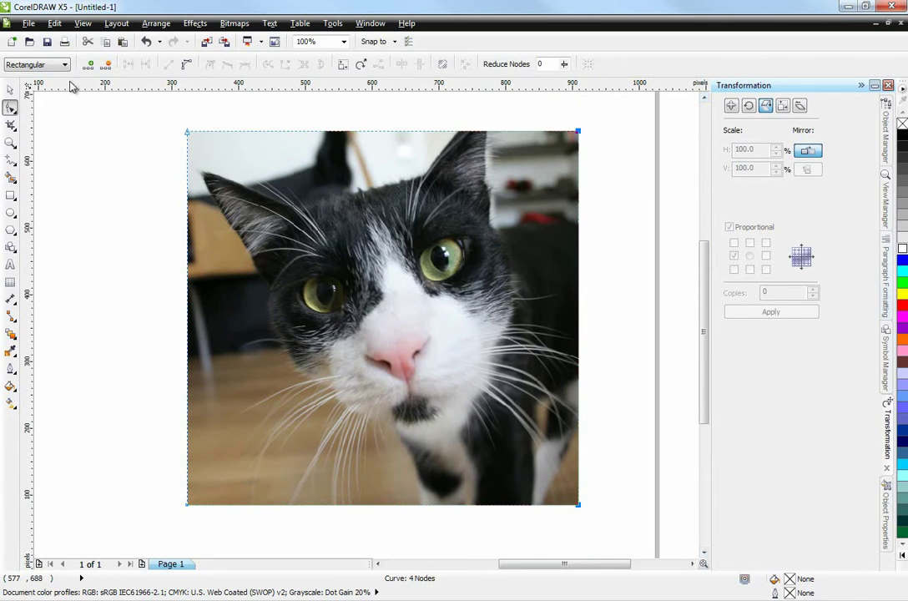
{"action": "left_click", "coordinate": [8, 90]}
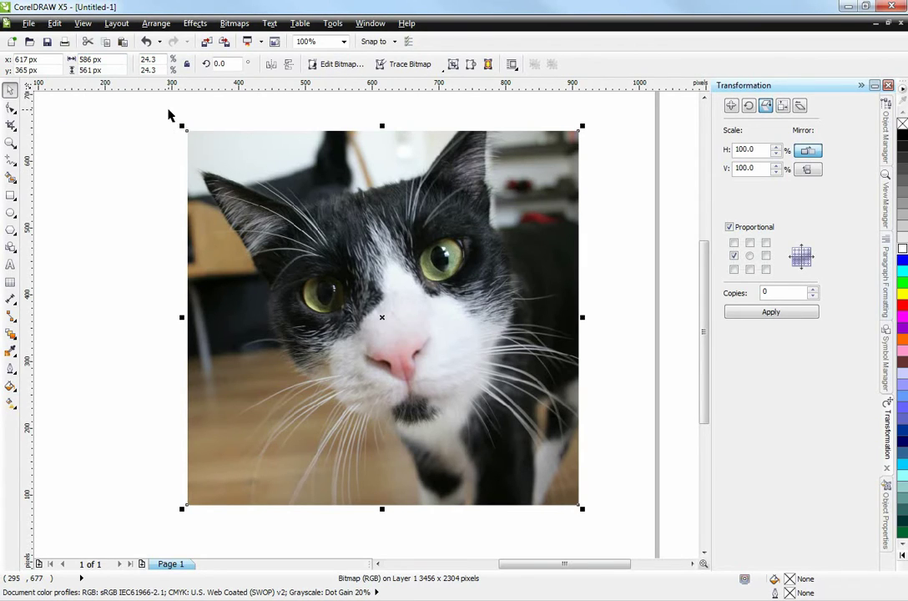
With the ratio locked, set the photo's width to 600 px (600 x 574 px).
{"action": "left_click", "coordinate": [187, 63]}
{"action": "left_click", "coordinate": [107, 61]}
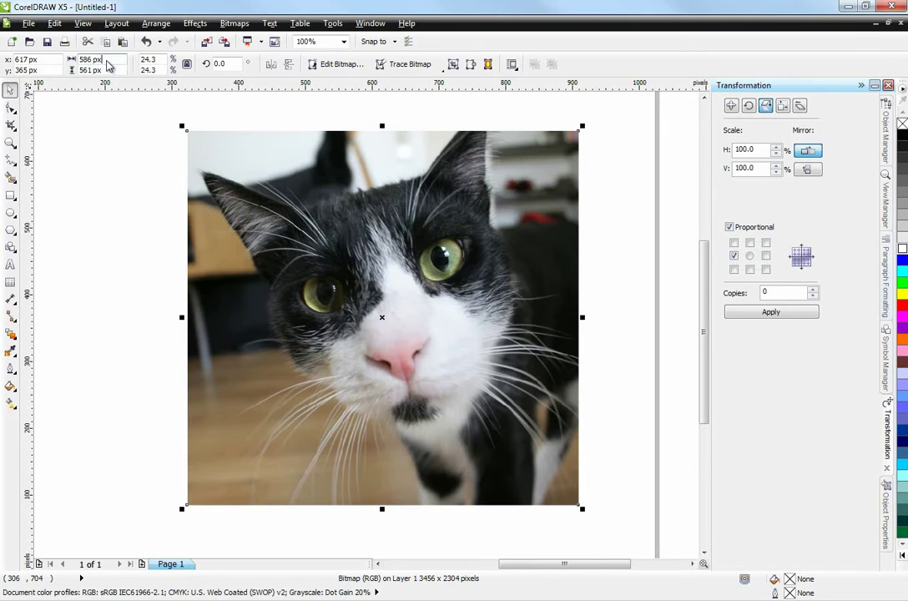
{"action": "type", "text": "6"}
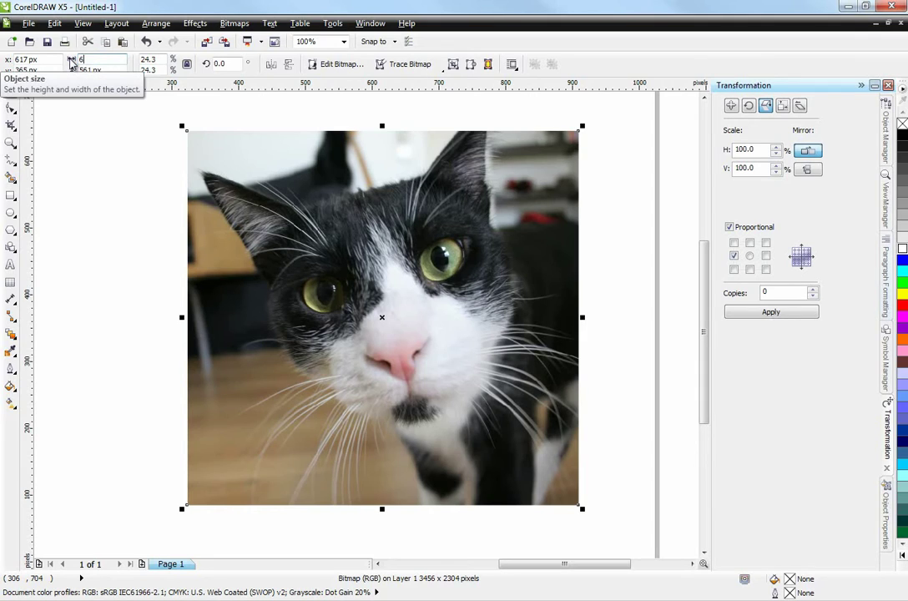
{"action": "type", "text": "00"}
{"action": "key", "text": "Return"}
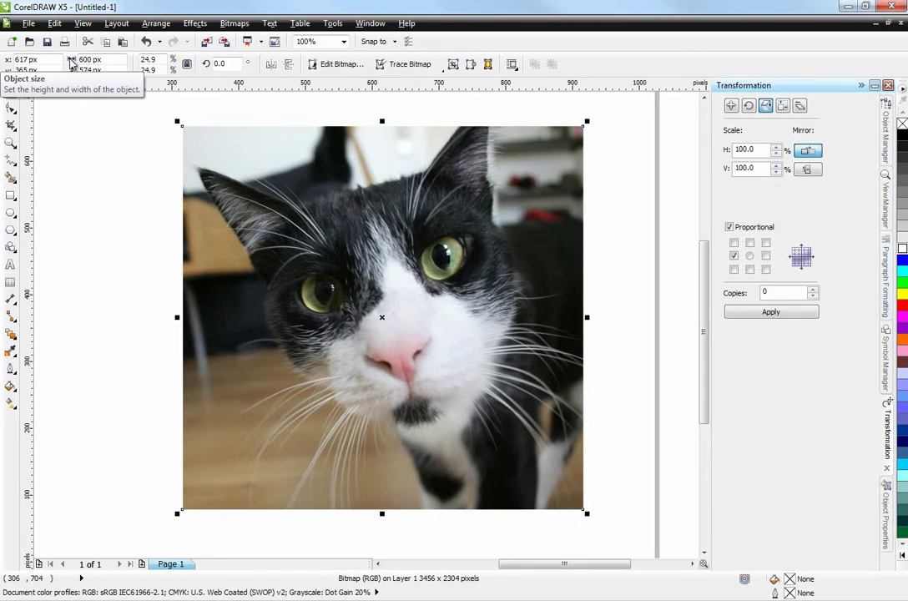
Draw a rectangle over the photo and give it an 18 px white outline.
{"action": "left_click", "coordinate": [11, 195]}
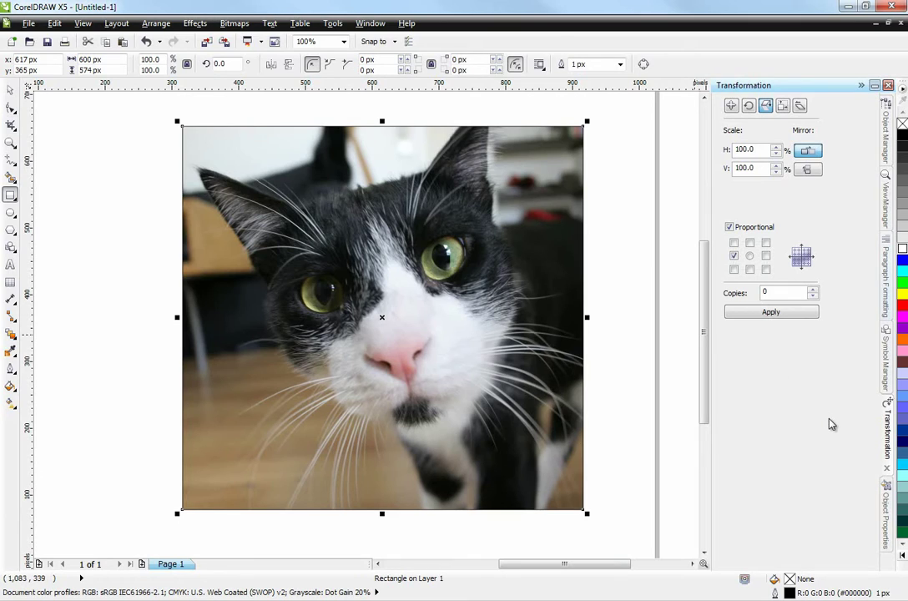
{"action": "left_click", "coordinate": [887, 534]}
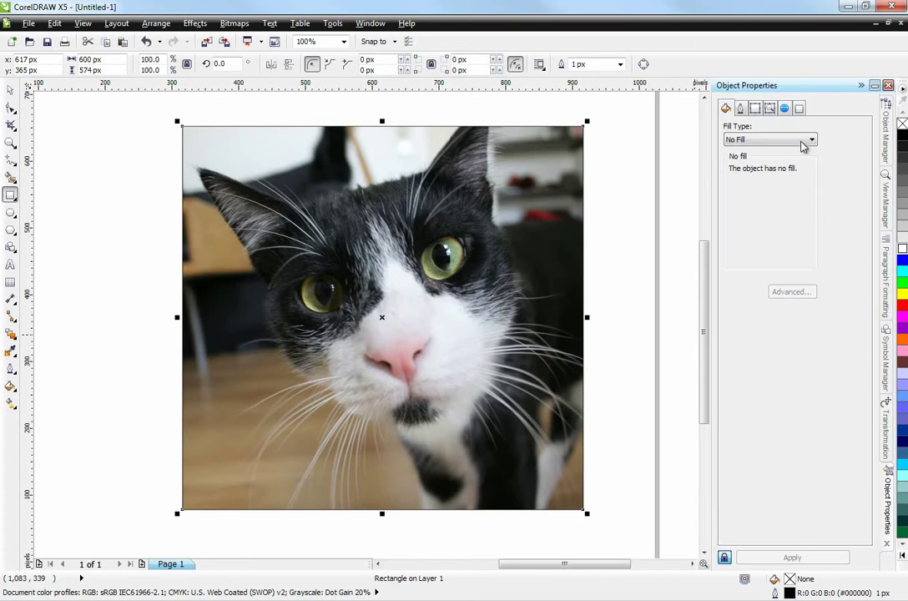
{"action": "left_click", "coordinate": [741, 111]}
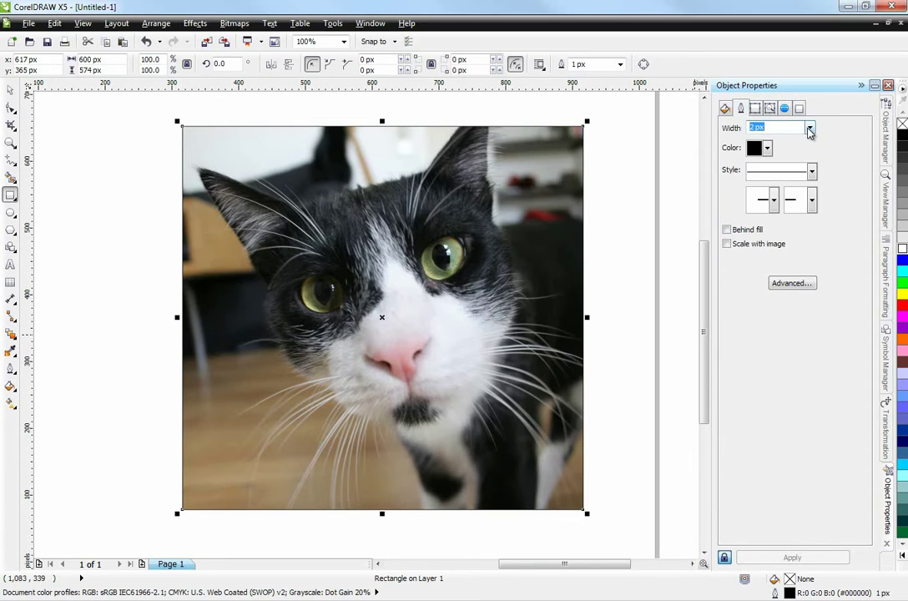
{"action": "left_click", "coordinate": [809, 128]}
{"action": "left_click", "coordinate": [797, 178]}
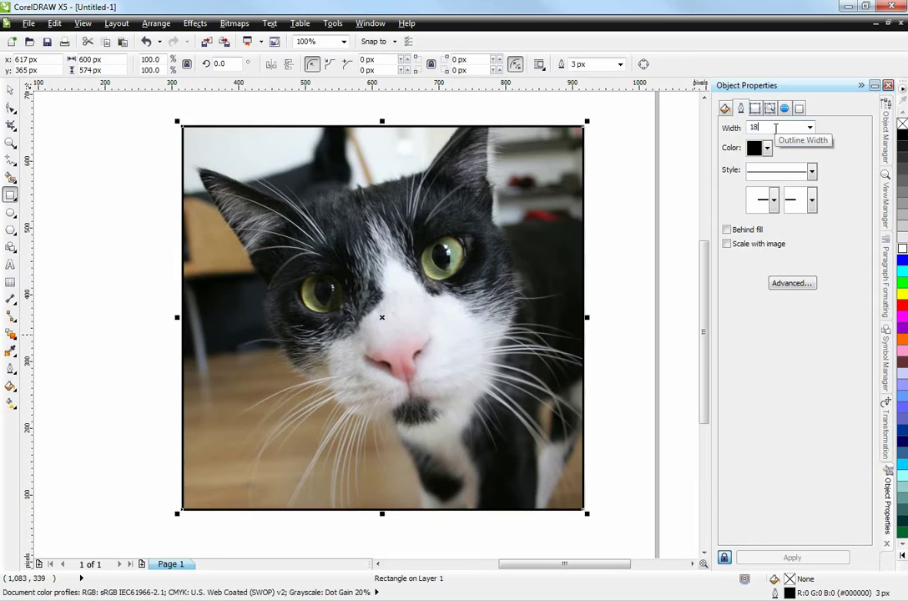
{"action": "key", "text": "Return"}
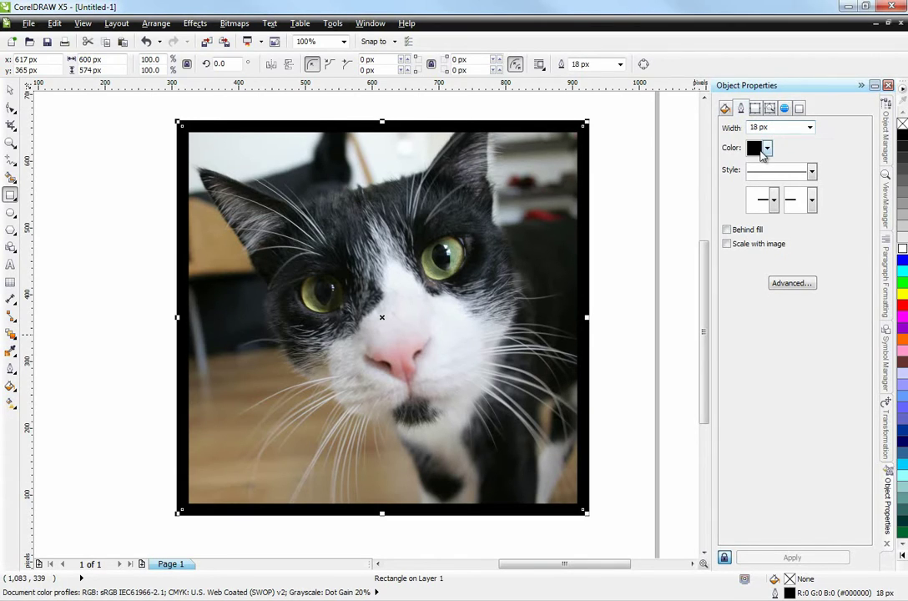
{"action": "left_click", "coordinate": [767, 147]}
{"action": "left_click", "coordinate": [794, 173]}
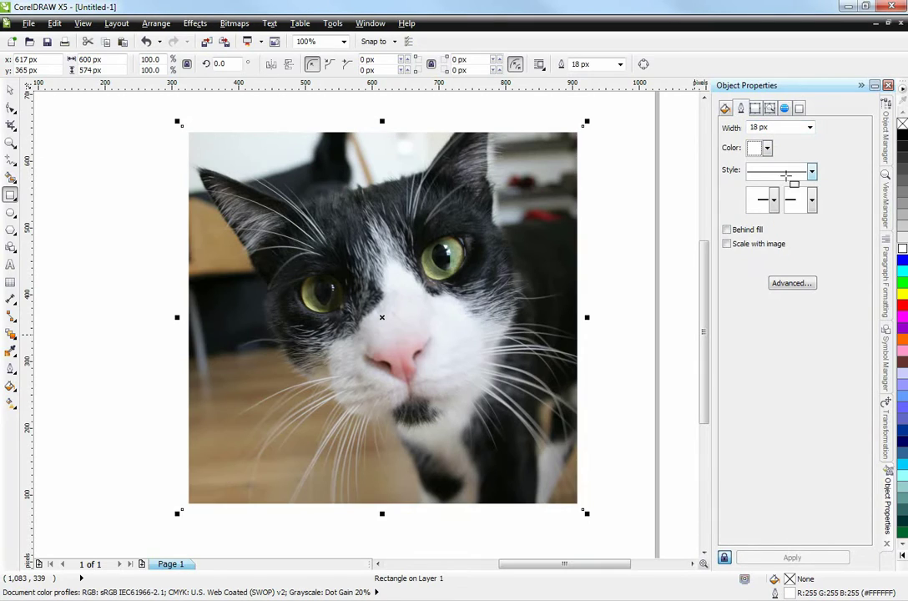
Add a drop shadow to the framed photo with opacity 92 and feathering 5.
{"action": "left_click", "coordinate": [7, 340]}
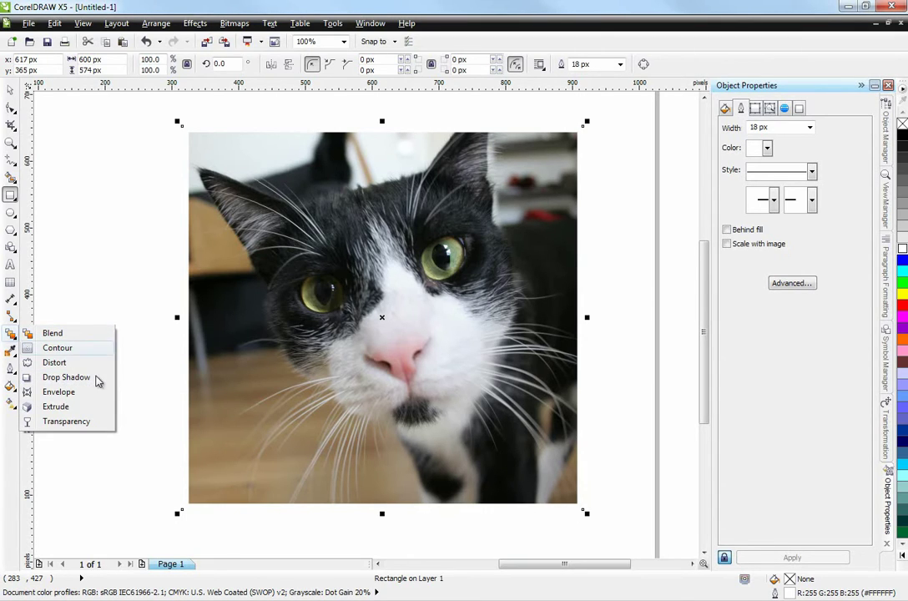
{"action": "left_click", "coordinate": [99, 379]}
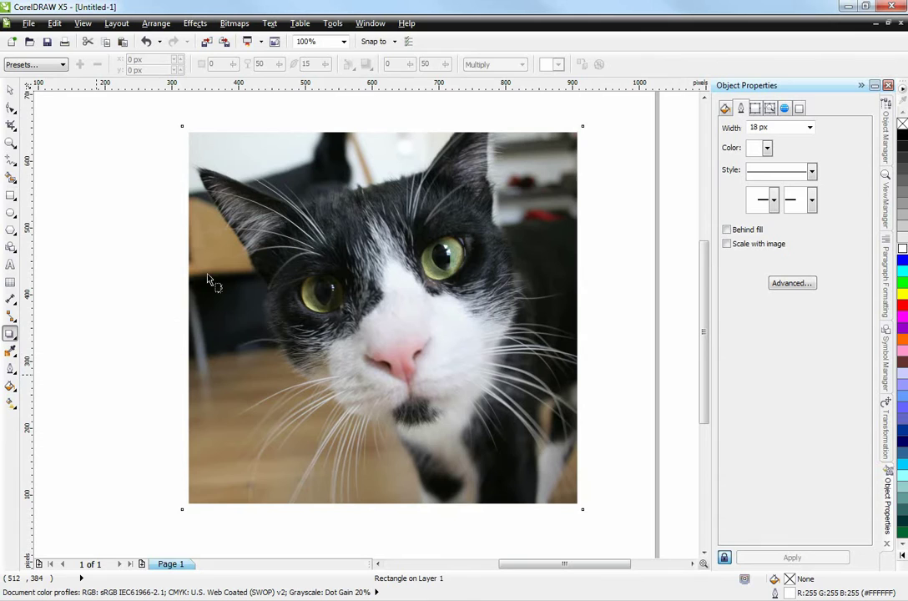
{"action": "left_click_drag", "start_coordinate": [189, 298], "coordinate": [587, 319]}
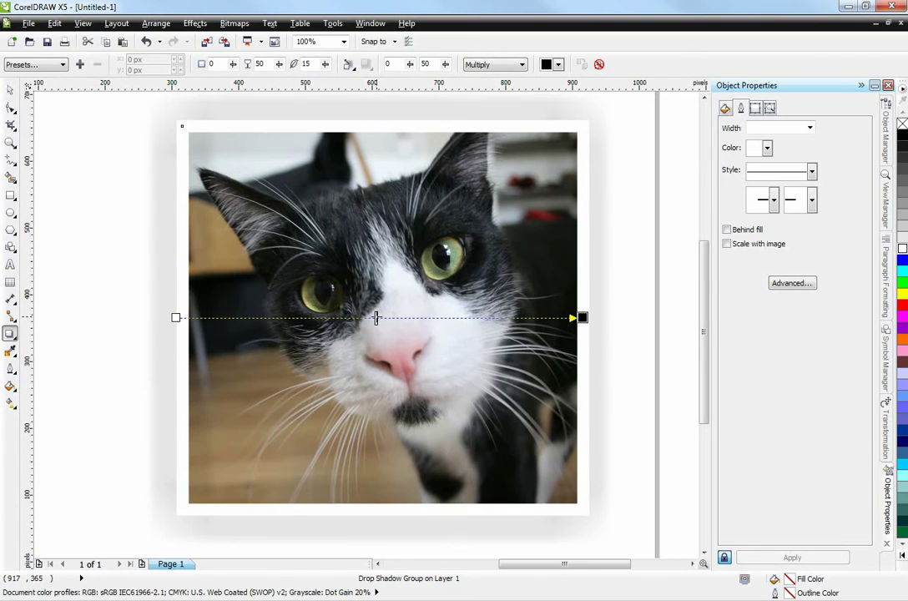
{"action": "left_click_drag", "start_coordinate": [377, 317], "coordinate": [549, 322]}
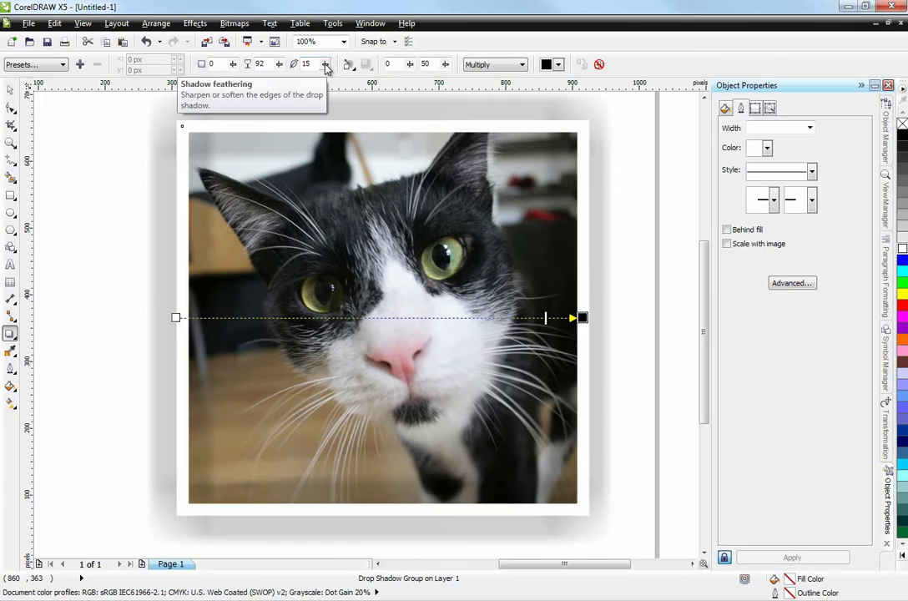
{"action": "left_click_drag", "start_coordinate": [324, 67], "coordinate": [322, 75]}
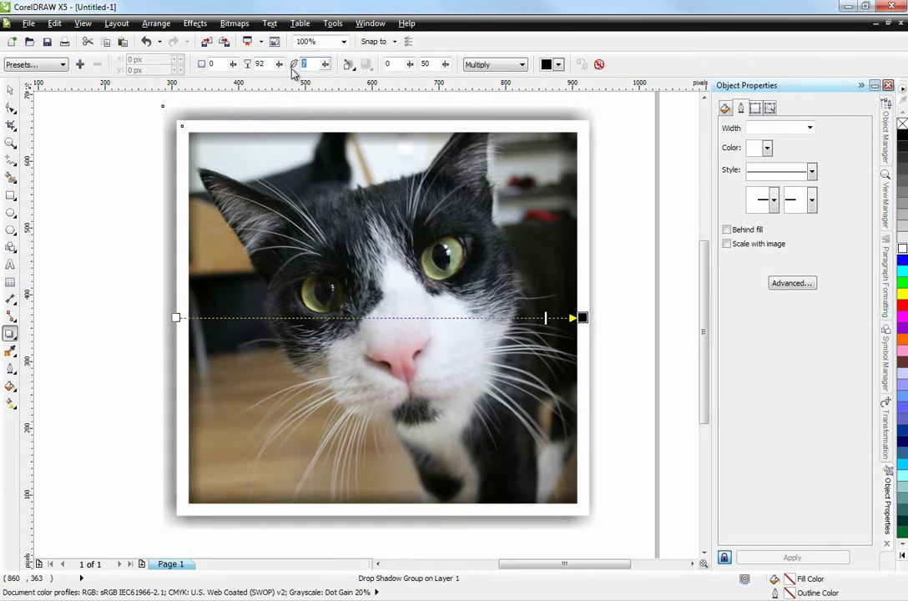
{"action": "type", "text": "5"}
{"action": "key", "text": "Return"}
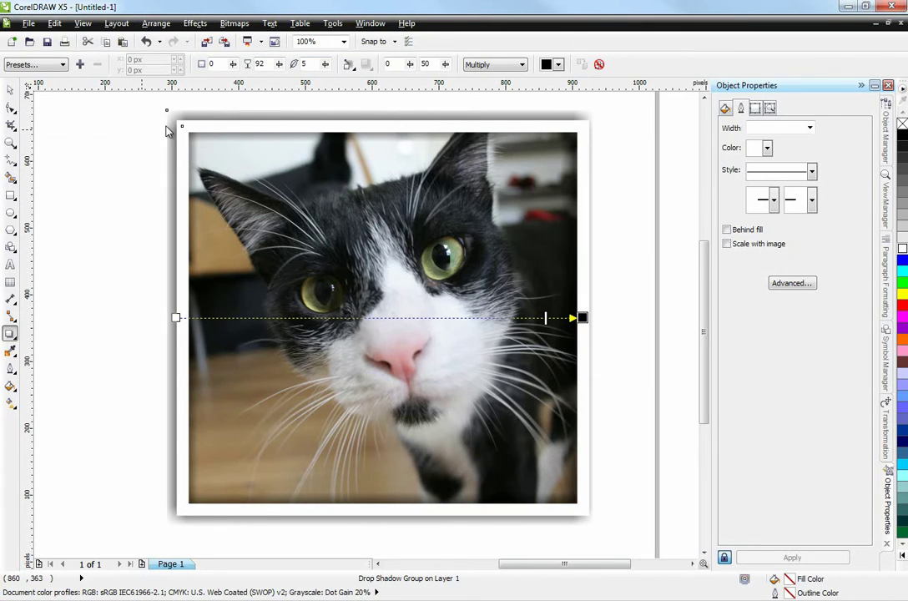
{"action": "left_click", "coordinate": [11, 87]}
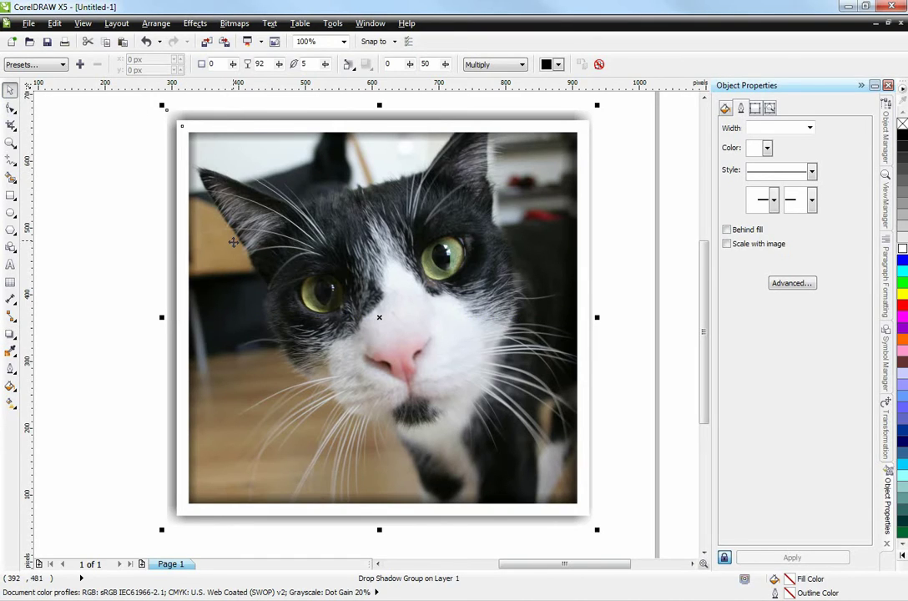
Return the photo group to resize handles and pick the Rectangle (F6) tool.
{"action": "left_click", "coordinate": [220, 126]}
{"action": "left_click", "coordinate": [215, 128]}
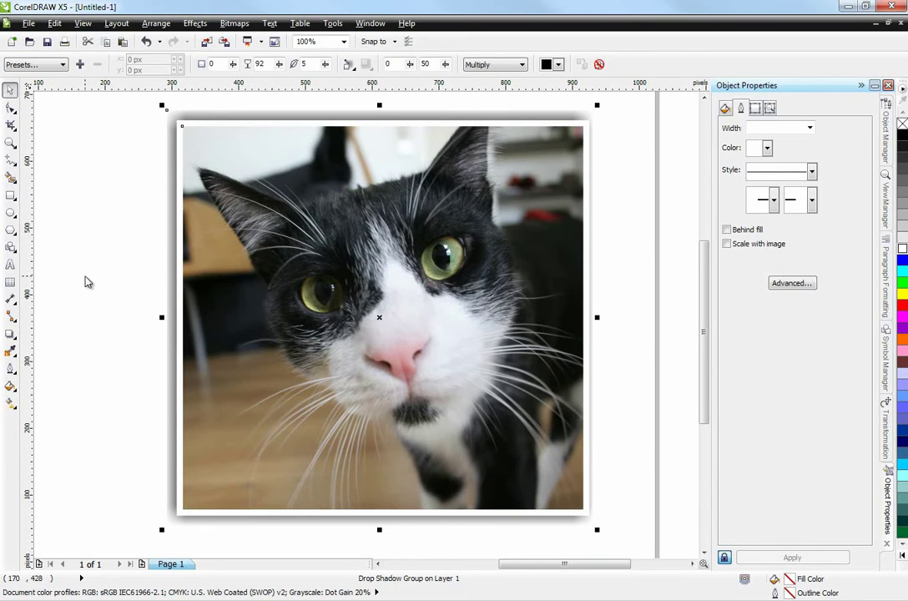
{"action": "left_click", "coordinate": [12, 197]}
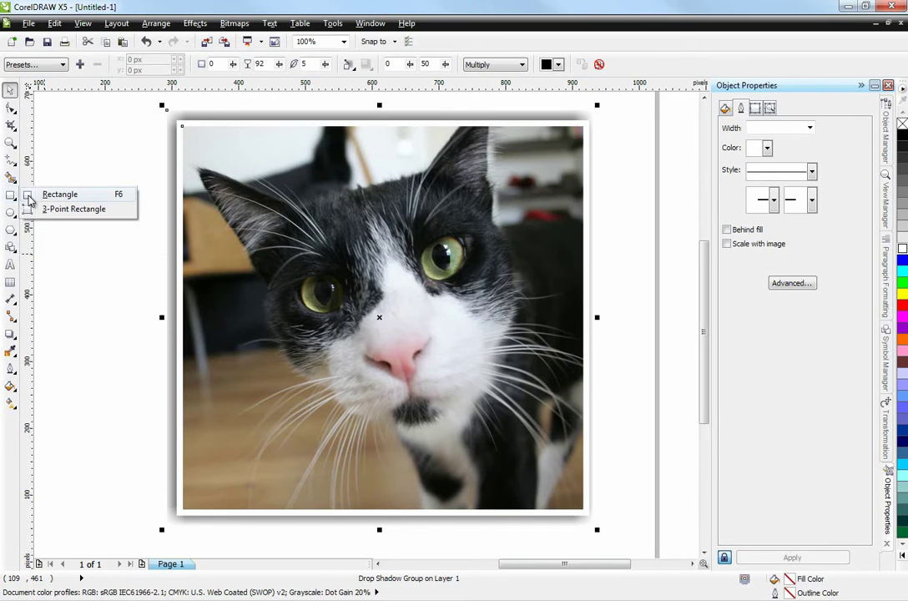
{"action": "left_click", "coordinate": [30, 196]}
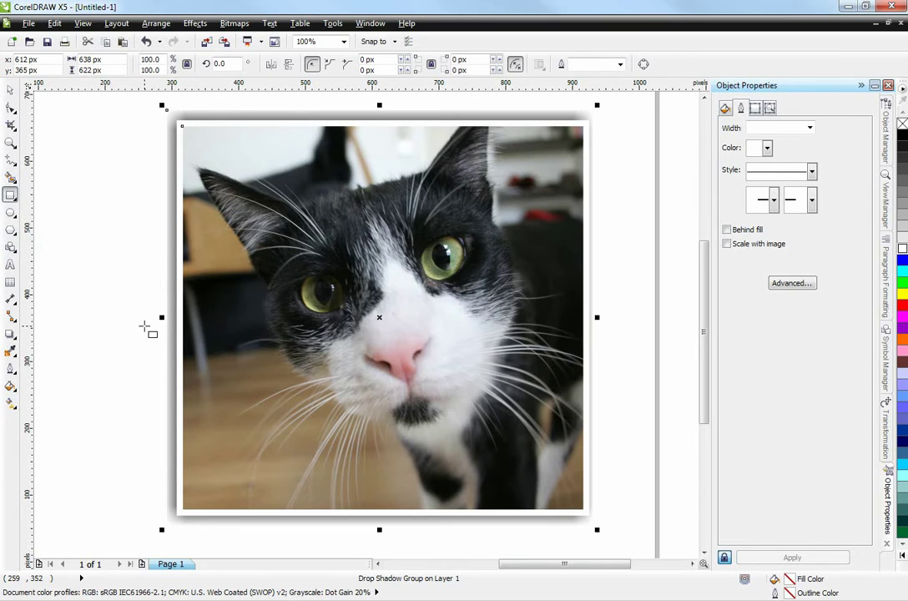
Draw a rectangle across the photo's bottom edge with white fill and white outline.
{"action": "left_click", "coordinate": [83, 23]}
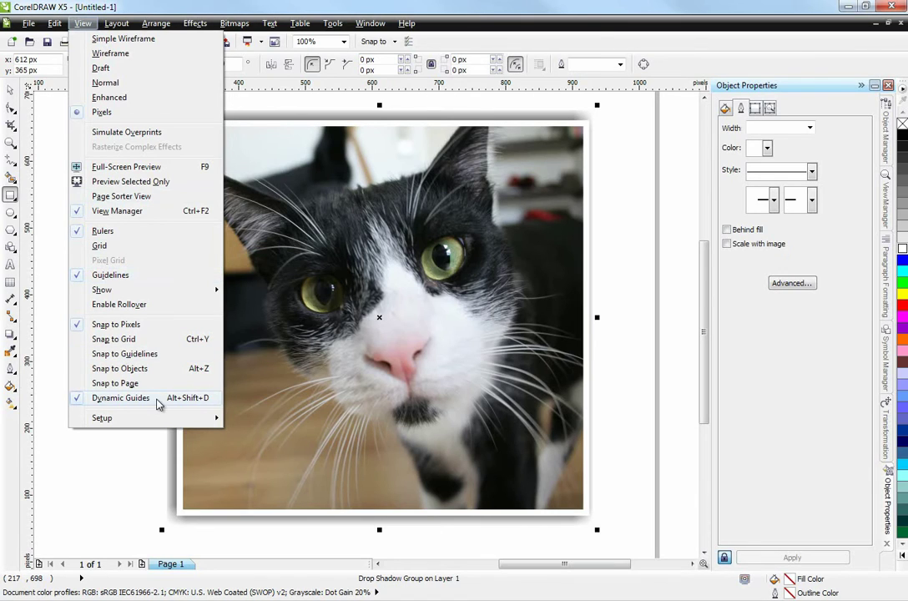
{"action": "left_click", "coordinate": [132, 472]}
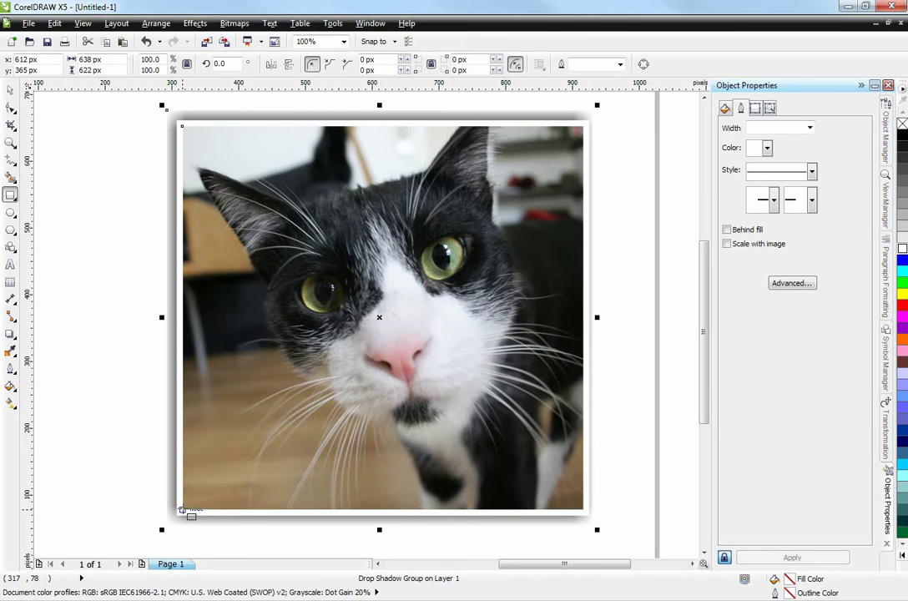
{"action": "left_click_drag", "start_coordinate": [181, 509], "coordinate": [585, 469]}
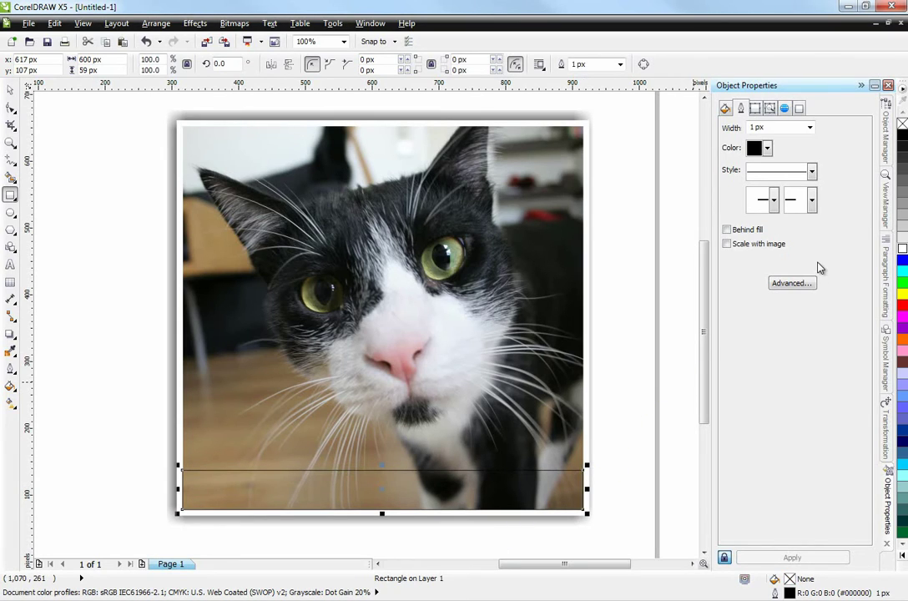
{"action": "left_click", "coordinate": [901, 255]}
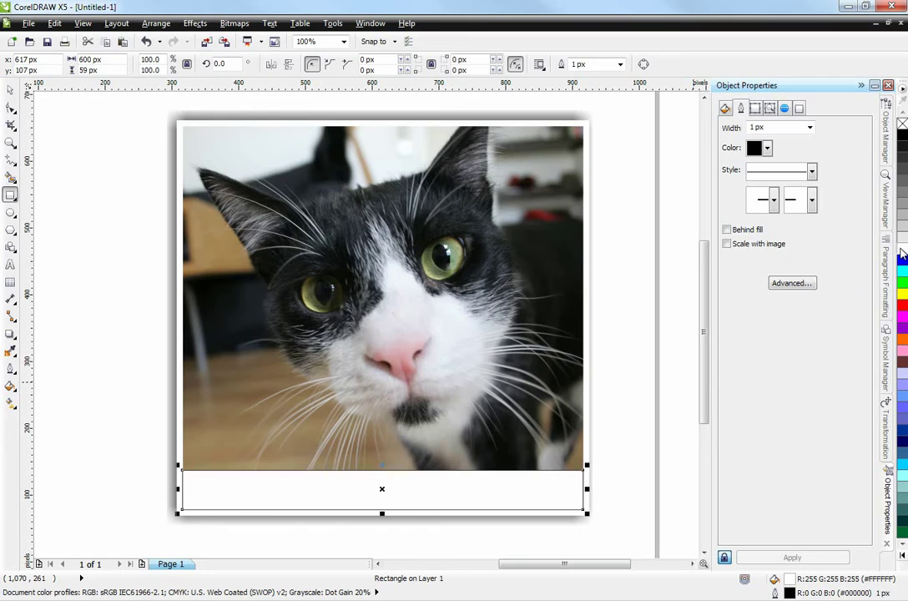
{"action": "right_click", "coordinate": [901, 256]}
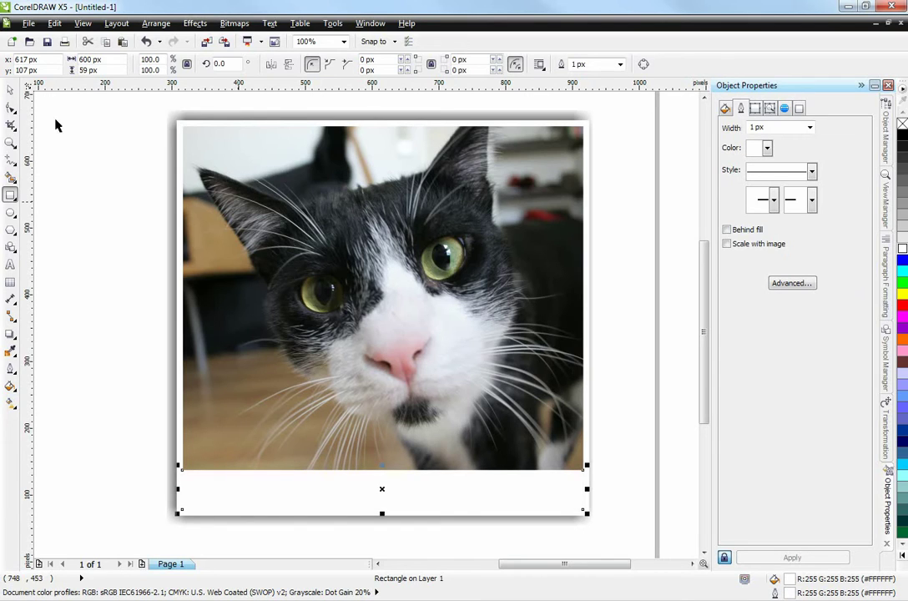
Drag the white bar's top edge upward to widen the bottom margin.
{"action": "left_click", "coordinate": [11, 89]}
{"action": "left_click", "coordinate": [95, 138]}
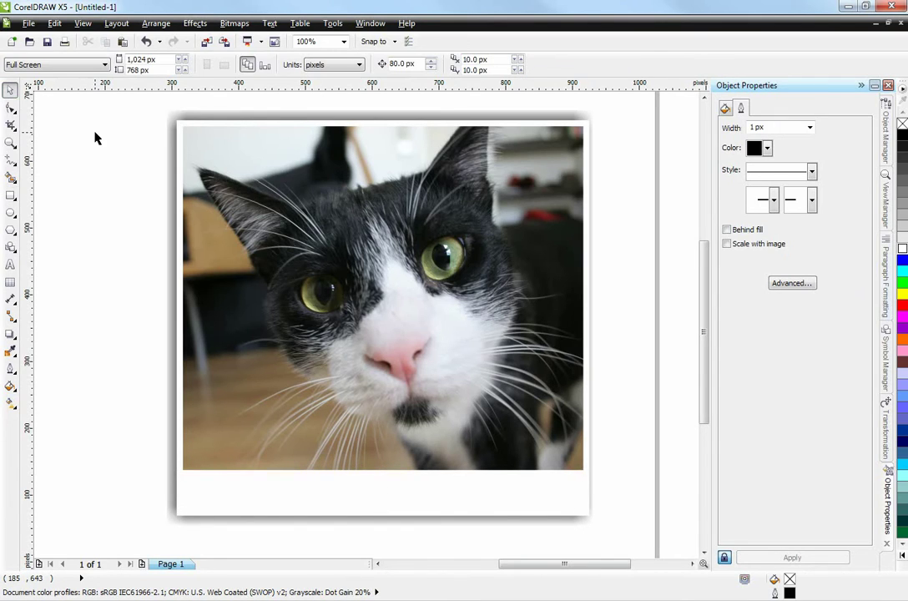
{"action": "left_click", "coordinate": [325, 472]}
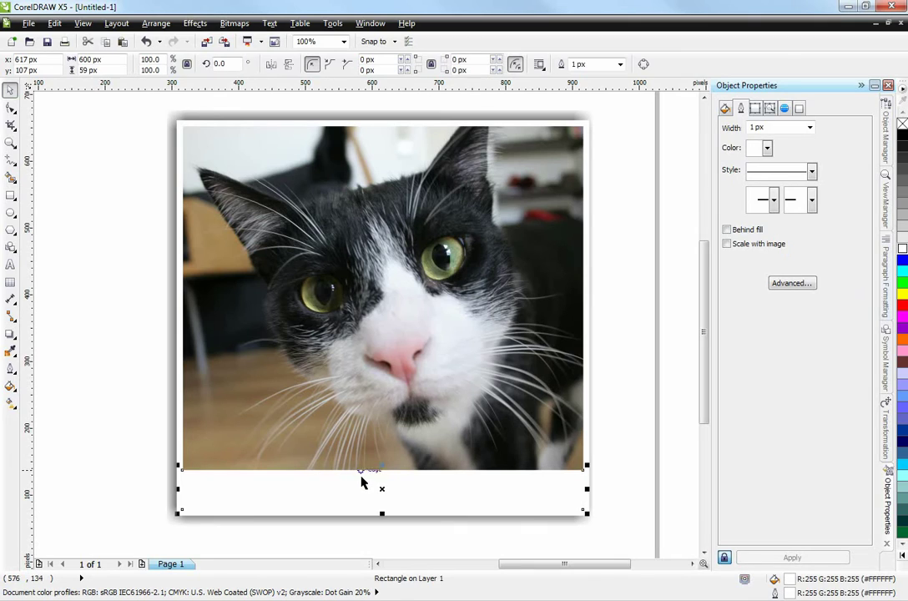
{"action": "left_click_drag", "start_coordinate": [381, 466], "coordinate": [383, 449]}
{"action": "left_click", "coordinate": [155, 445]}
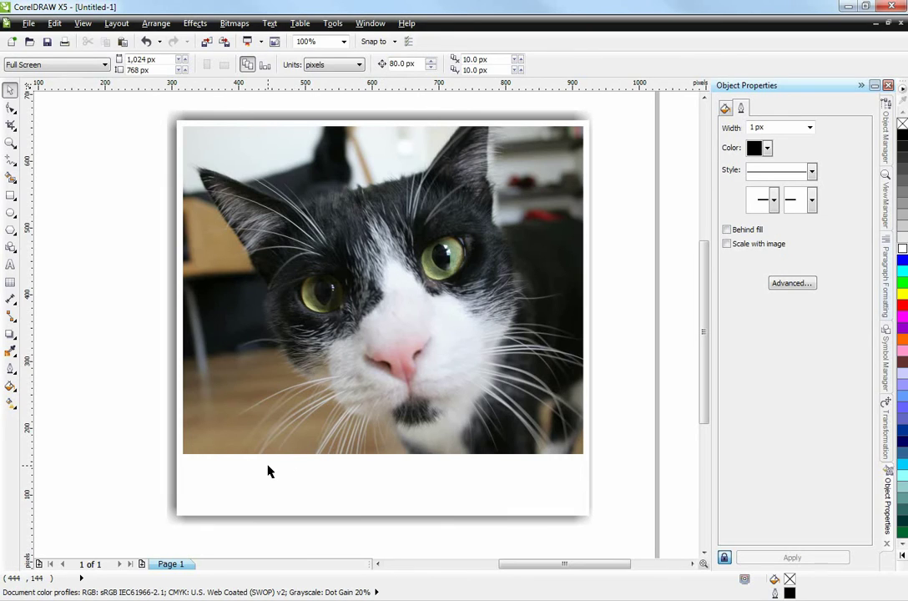
Type the caption 'Ivan the cat' as a new text object, fixing the typo.
{"action": "left_click", "coordinate": [10, 264]}
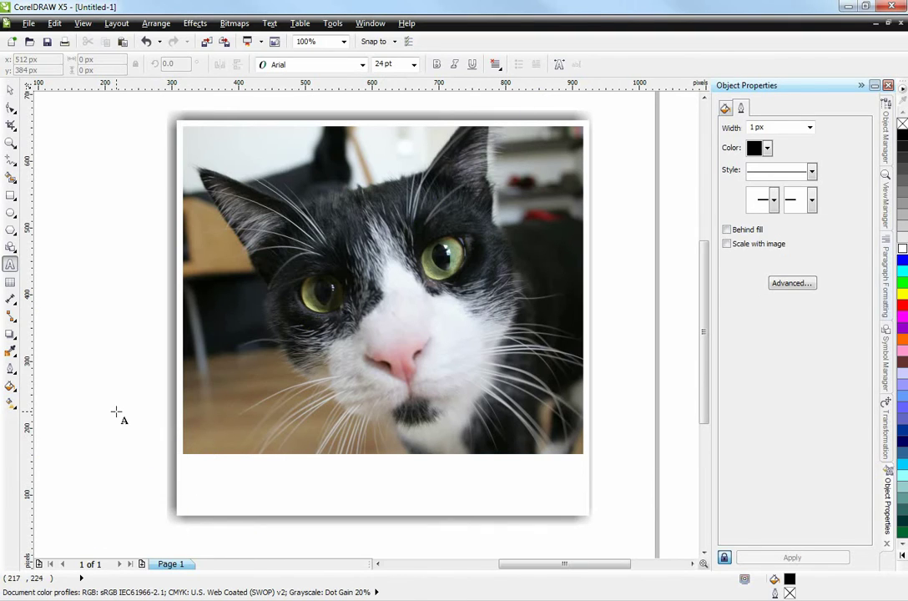
{"action": "left_click", "coordinate": [119, 448]}
{"action": "type", "text": "Ivan the ct"}
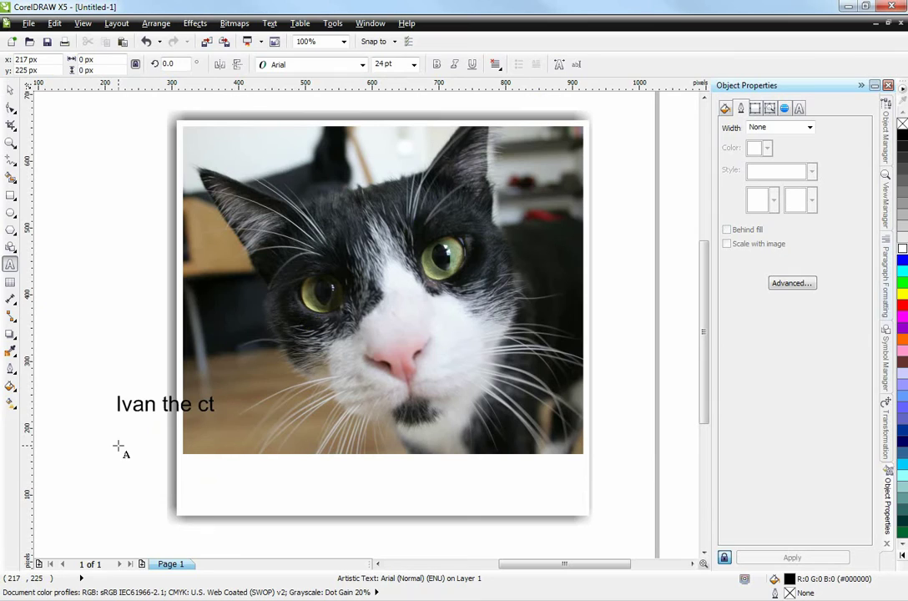
{"action": "key", "text": "Left"}
{"action": "type", "text": "a"}
Centre the caption on the white bottom bar, then reselect the caption.
{"action": "left_click", "coordinate": [10, 89]}
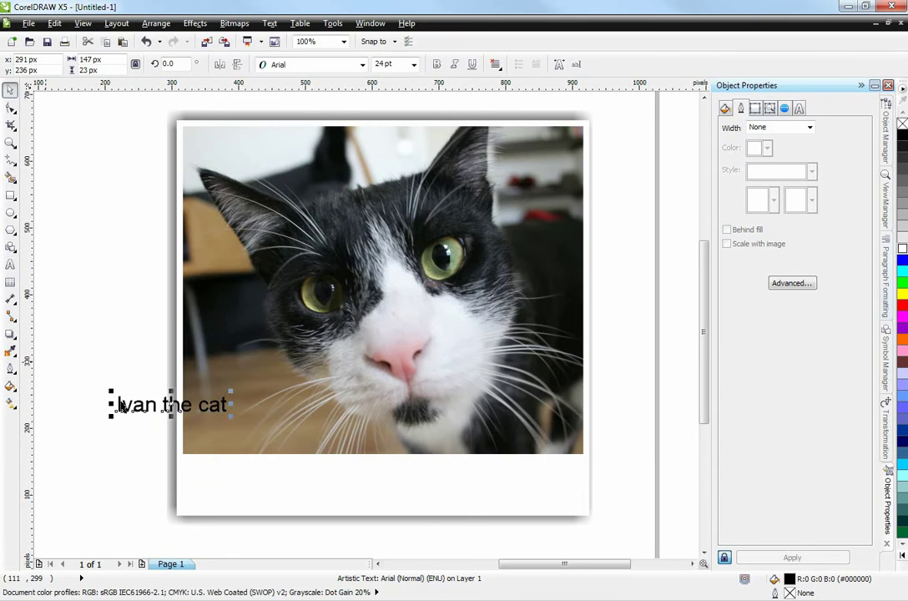
{"action": "left_click", "coordinate": [228, 474], "text": "shift"}
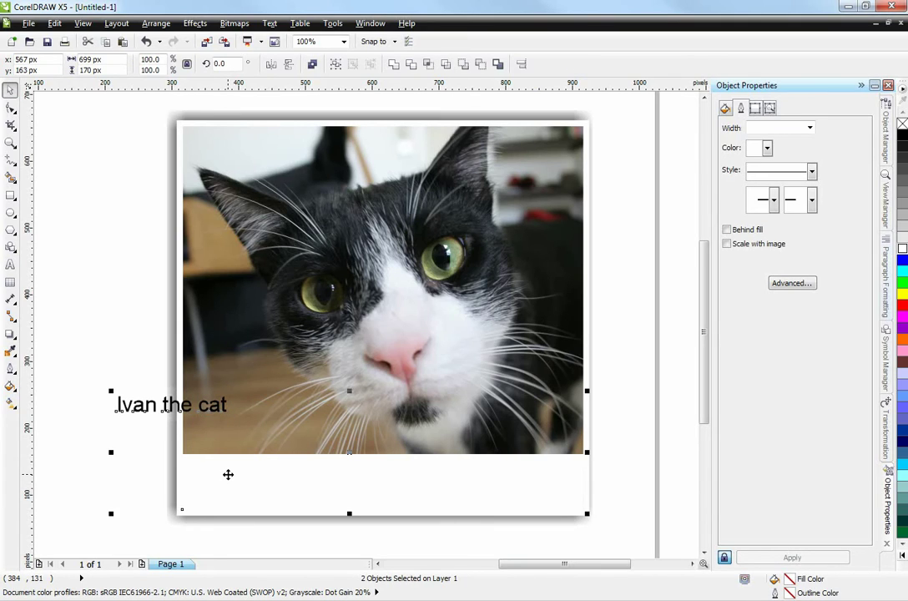
{"action": "key", "text": "c"}
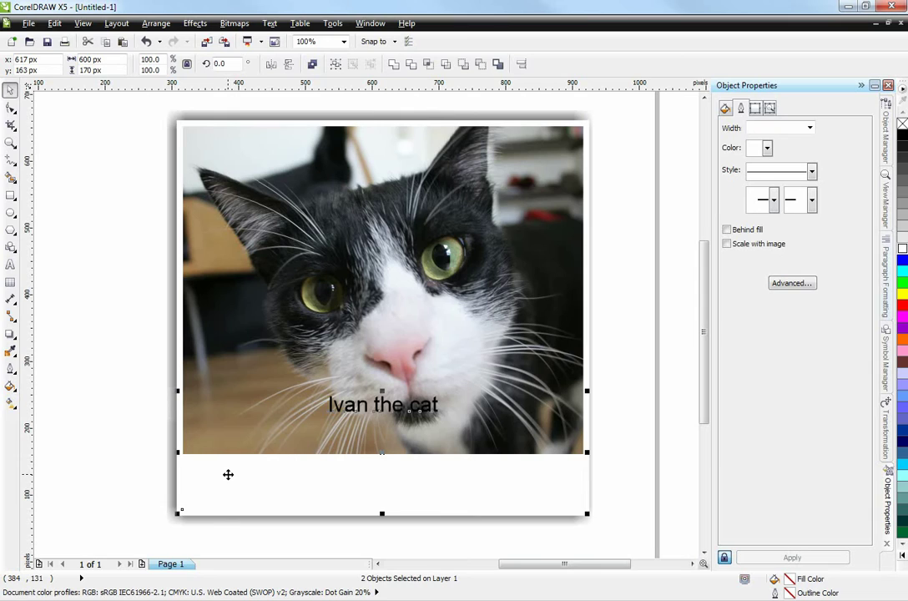
{"action": "key", "text": "c"}
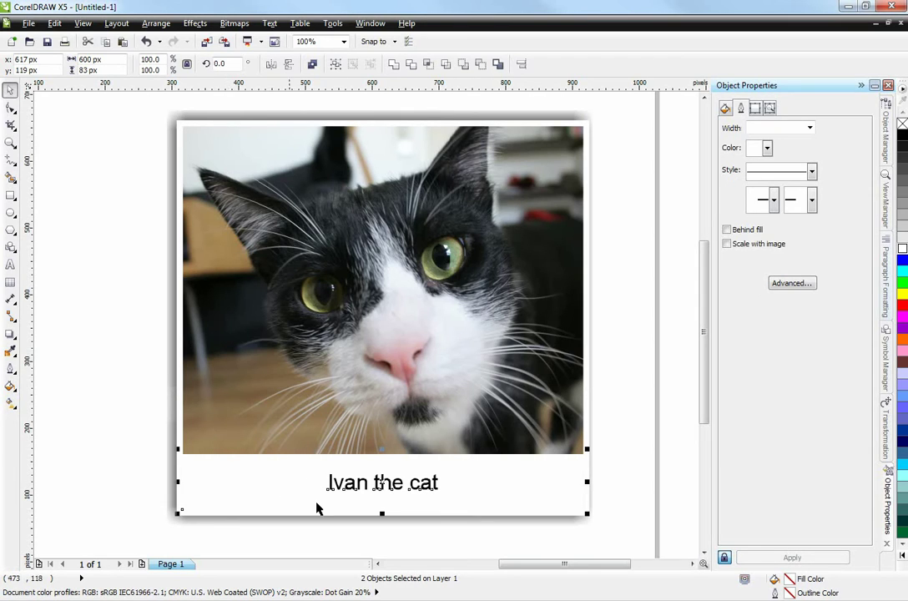
{"action": "left_click", "coordinate": [127, 456]}
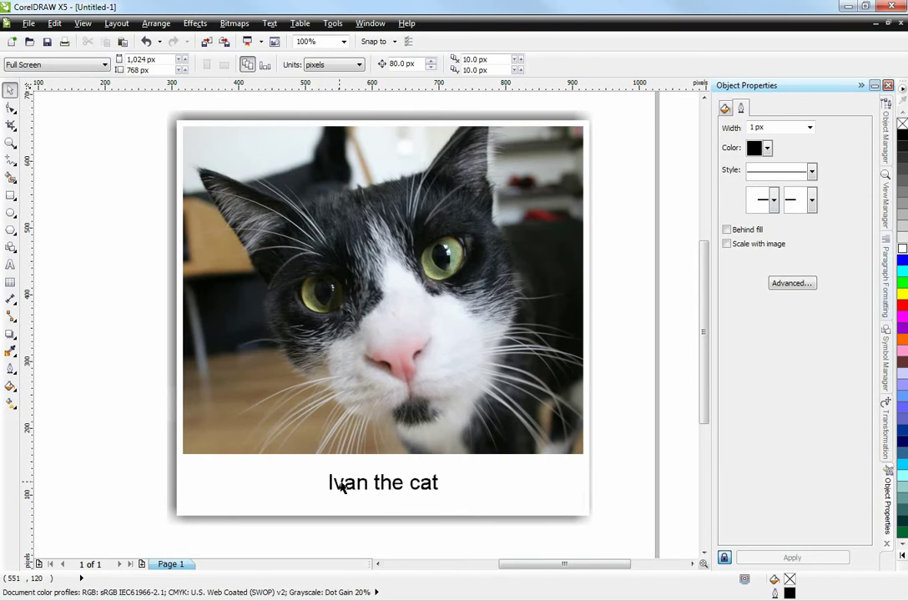
{"action": "left_click", "coordinate": [342, 483]}
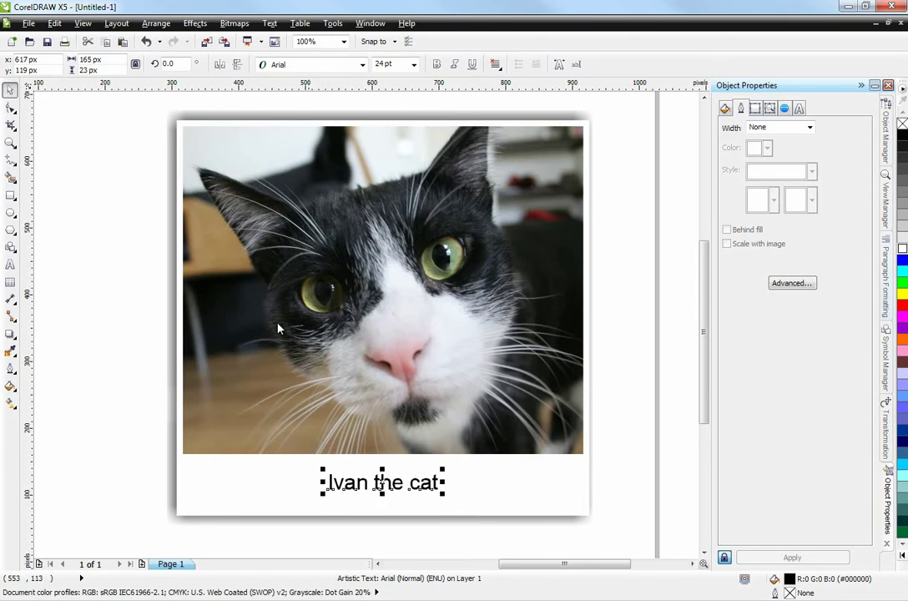
Preview fonts in the font list and set the caption to the English script font.
{"action": "left_click", "coordinate": [362, 65]}
{"action": "left_click", "coordinate": [284, 146]}
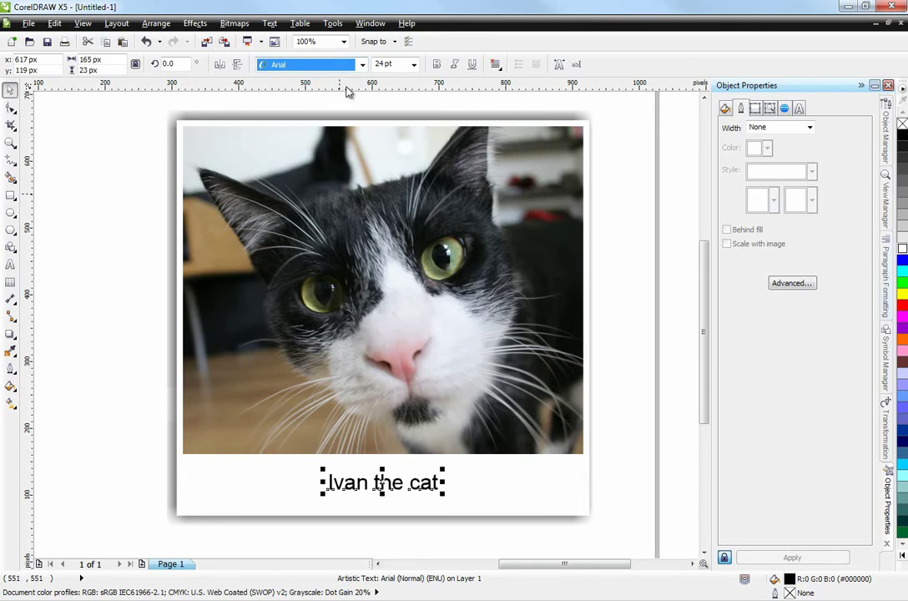
{"action": "left_click", "coordinate": [362, 65]}
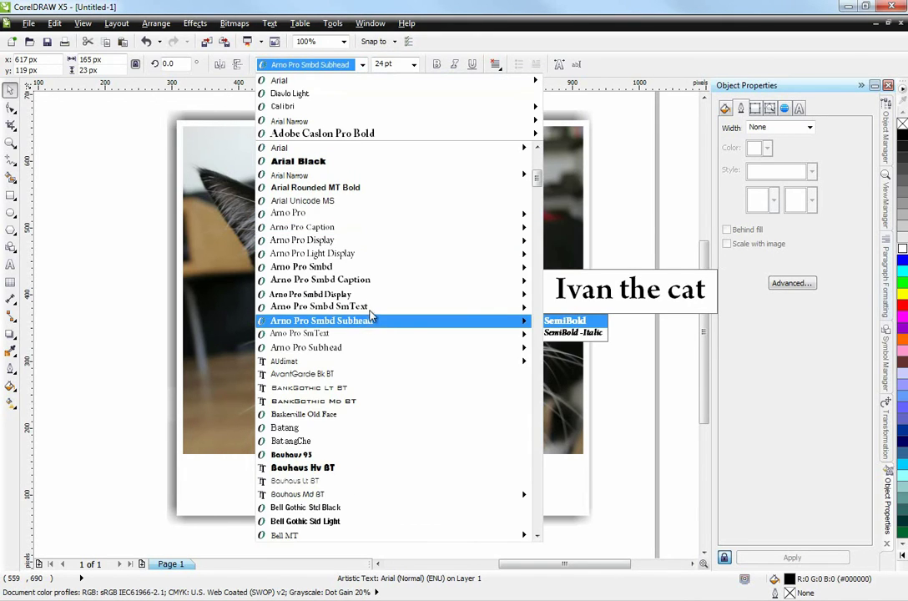
{"action": "scroll", "coordinate": [380, 336], "scroll_direction": "down", "scroll_amount": 4}
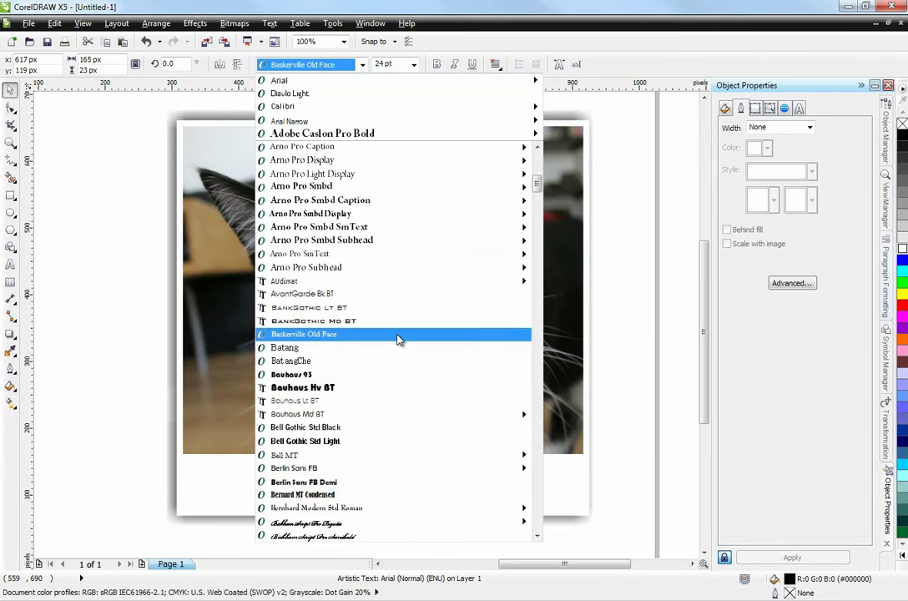
{"action": "scroll", "coordinate": [399, 342], "scroll_direction": "down", "scroll_amount": 1}
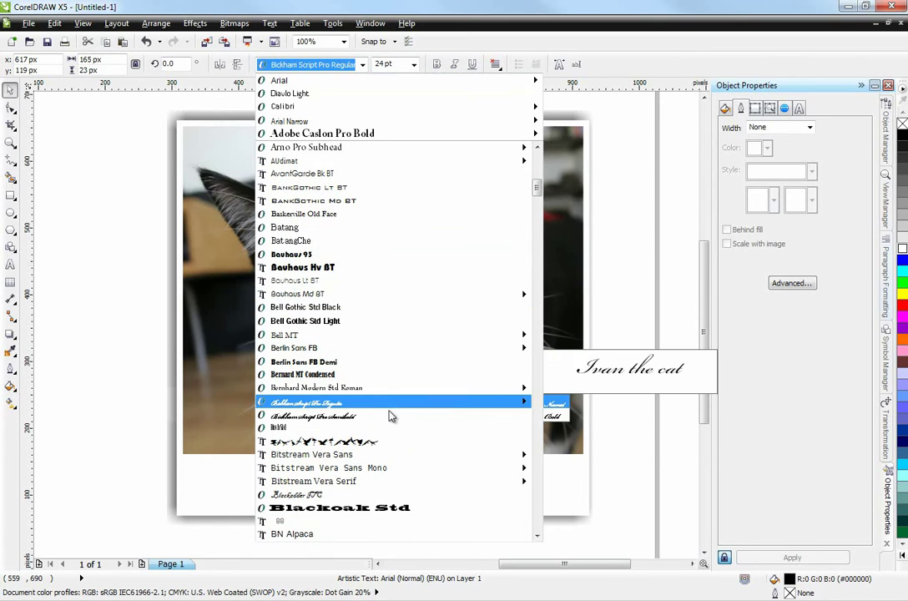
{"action": "scroll", "coordinate": [399, 442], "scroll_direction": "down", "scroll_amount": 7}
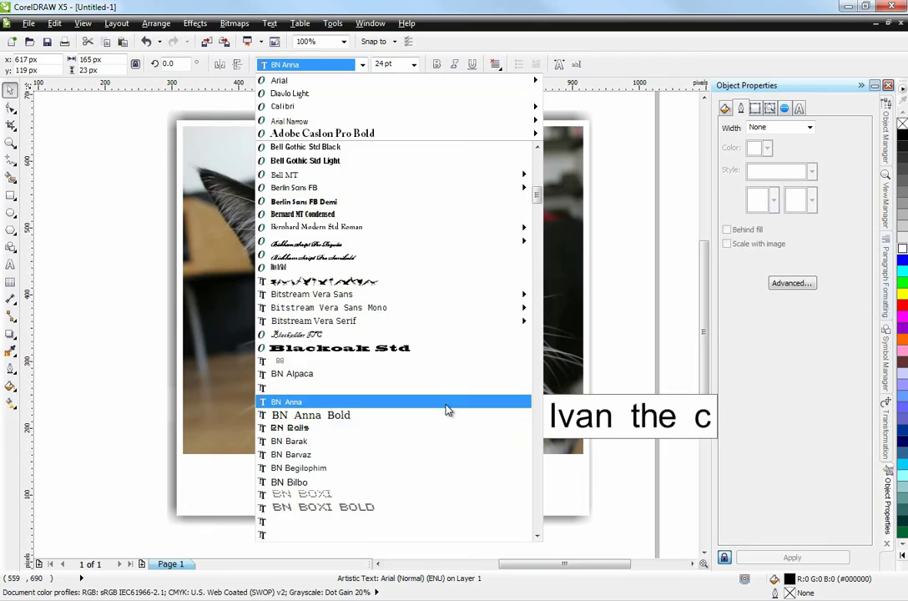
{"action": "scroll", "coordinate": [444, 414], "scroll_direction": "down", "scroll_amount": 20}
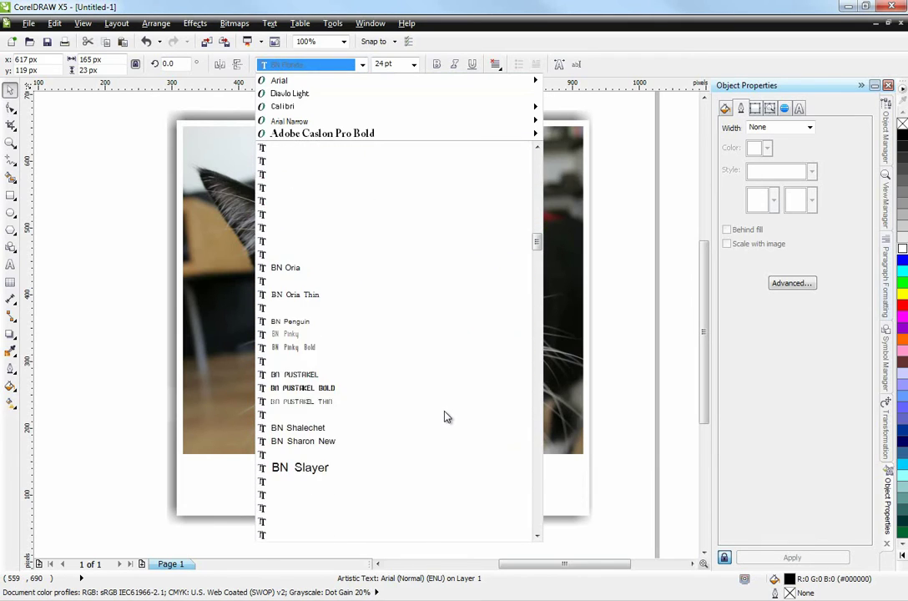
{"action": "scroll", "coordinate": [445, 415], "scroll_direction": "down", "scroll_amount": 11}
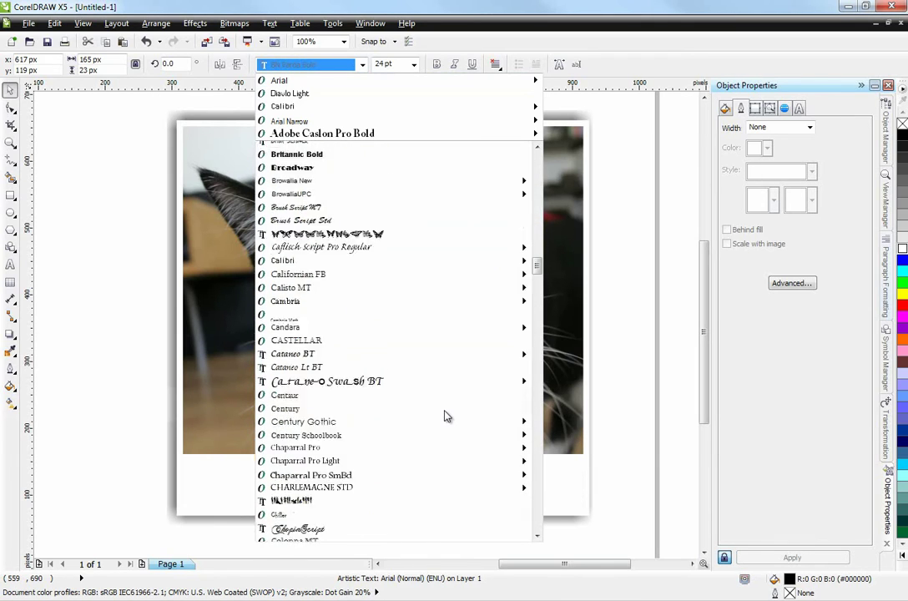
{"action": "scroll", "coordinate": [445, 409], "scroll_direction": "down", "scroll_amount": 16}
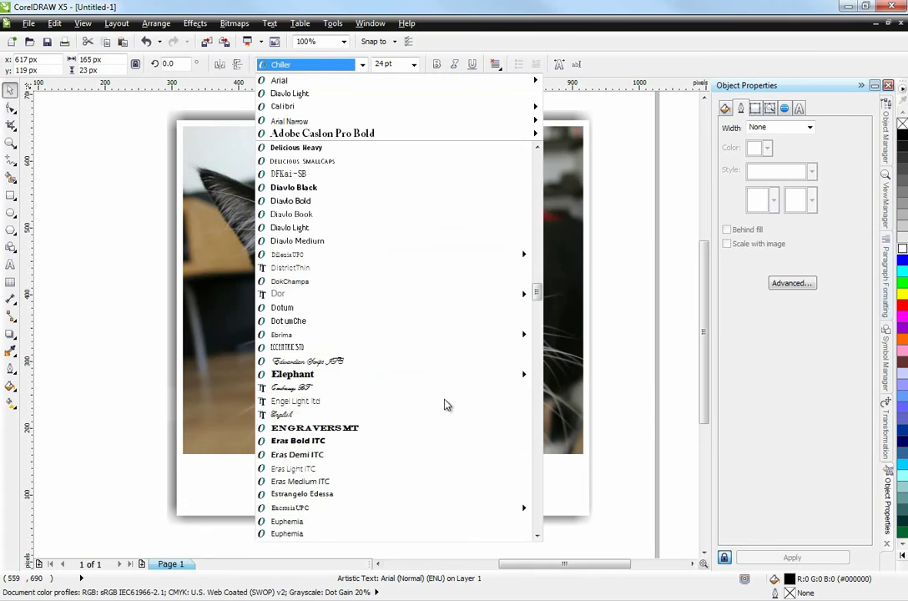
{"action": "left_click", "coordinate": [499, 426]}
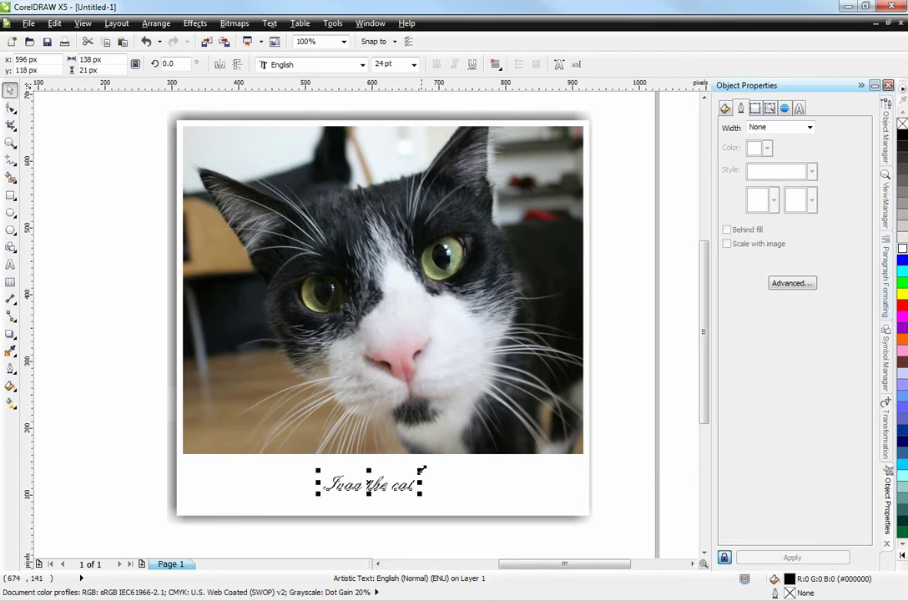
Scale the 'Ivan the cat' caption up to about 52 pt and centre it horizontally on the white frame.
{"action": "left_click_drag", "start_coordinate": [421, 470], "coordinate": [530, 443]}
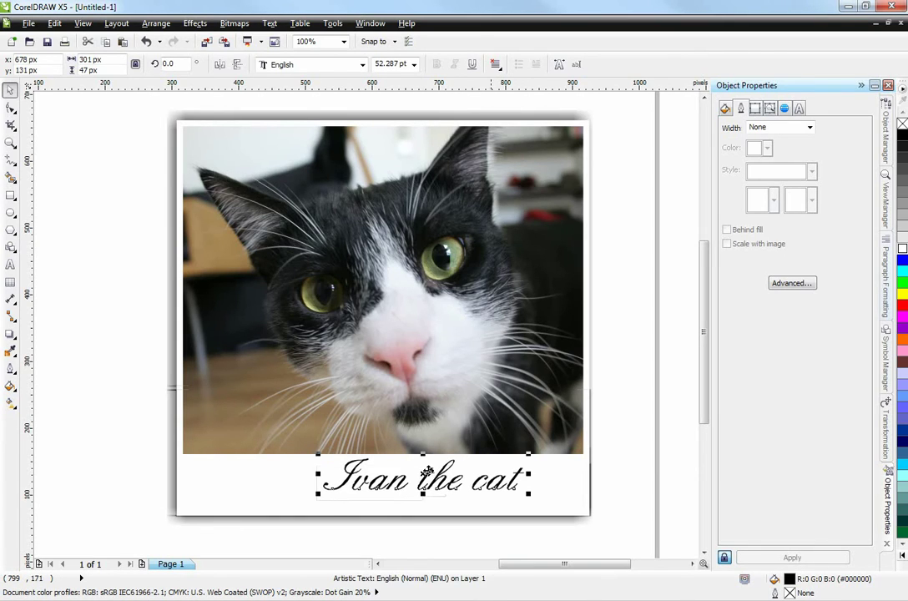
{"action": "left_click", "coordinate": [279, 484], "text": "shift"}
{"action": "key", "text": "c"}
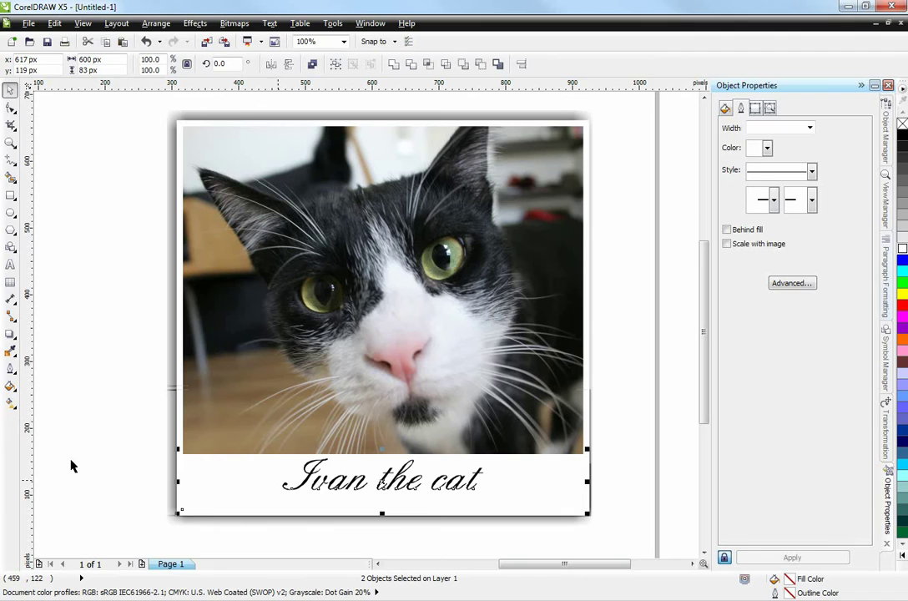
Undo a trial send-back of the white frame, then lower the caption slightly in the band.
{"action": "left_click", "coordinate": [55, 458]}
{"action": "left_click", "coordinate": [328, 487]}
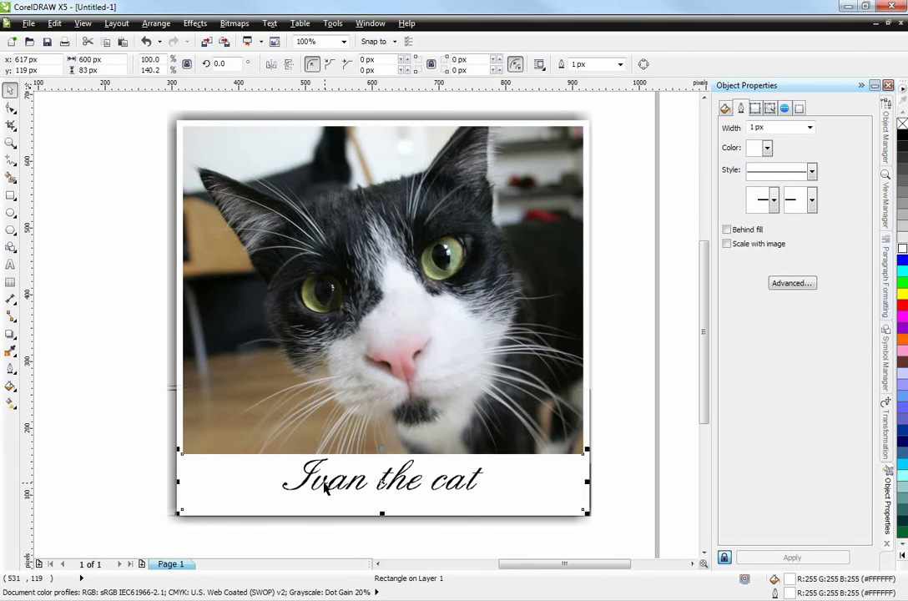
{"action": "key", "text": "shift+Page_Down"}
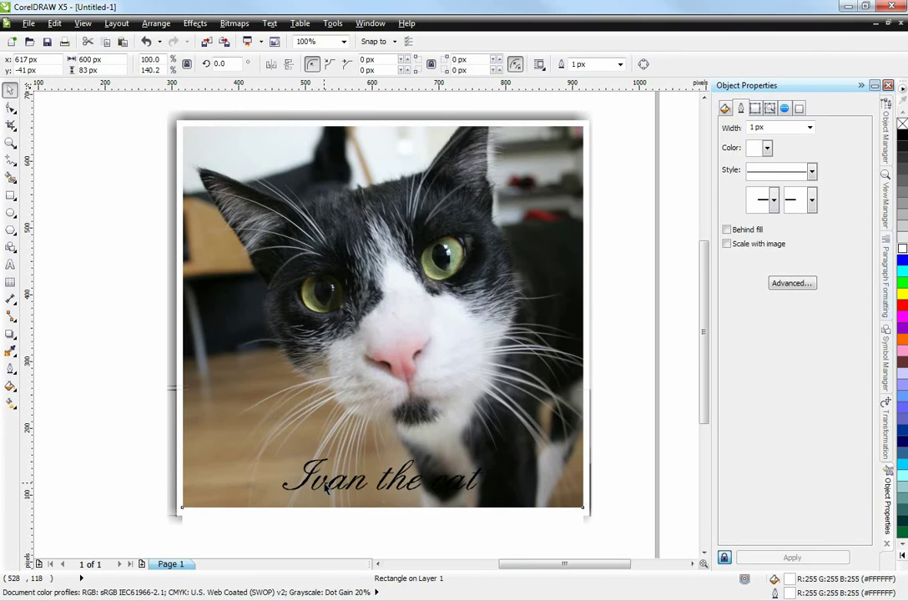
{"action": "key", "text": "ctrl+z"}
{"action": "left_click", "coordinate": [314, 489]}
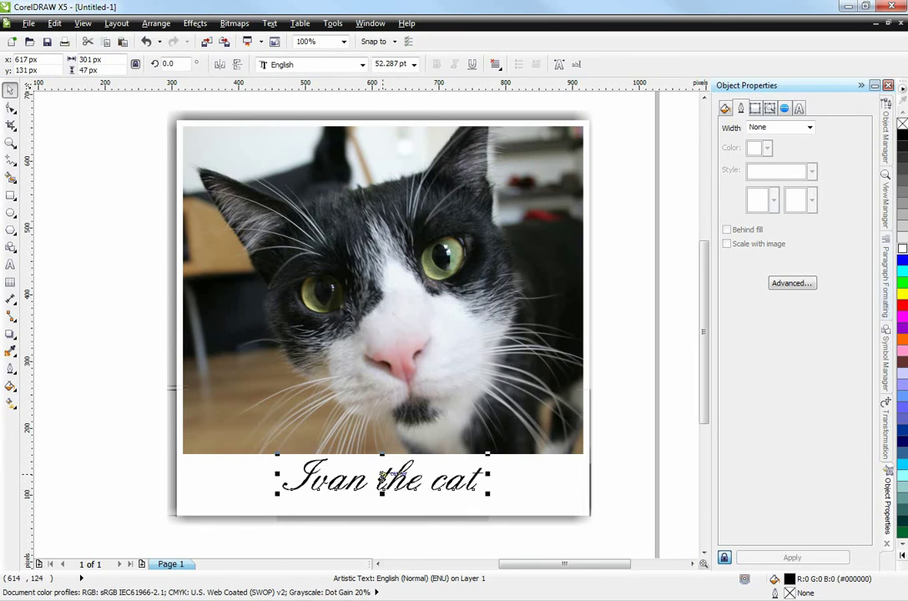
{"action": "left_click_drag", "start_coordinate": [376, 477], "coordinate": [381, 487]}
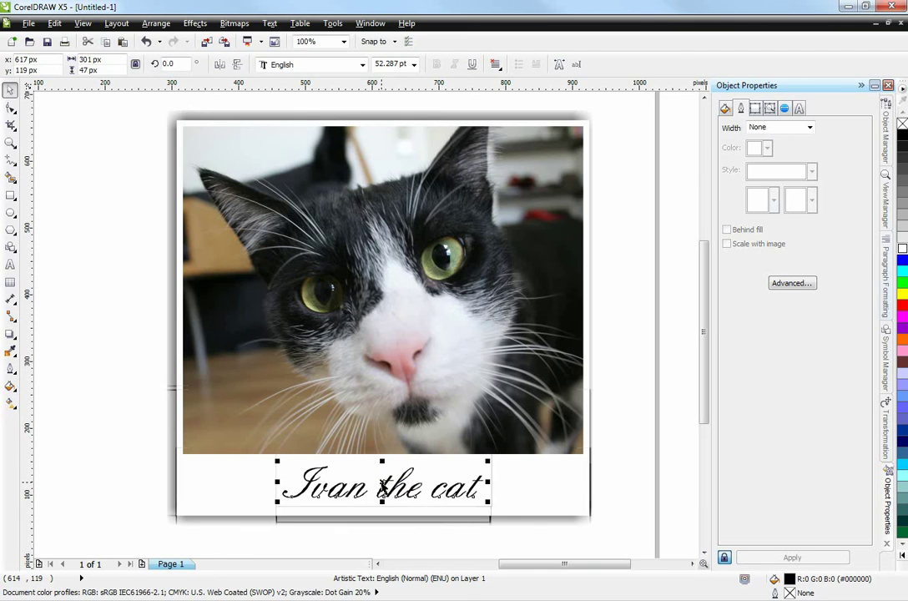
Change the nudge distance from 30 px to 1 px.
{"action": "left_click", "coordinate": [122, 388]}
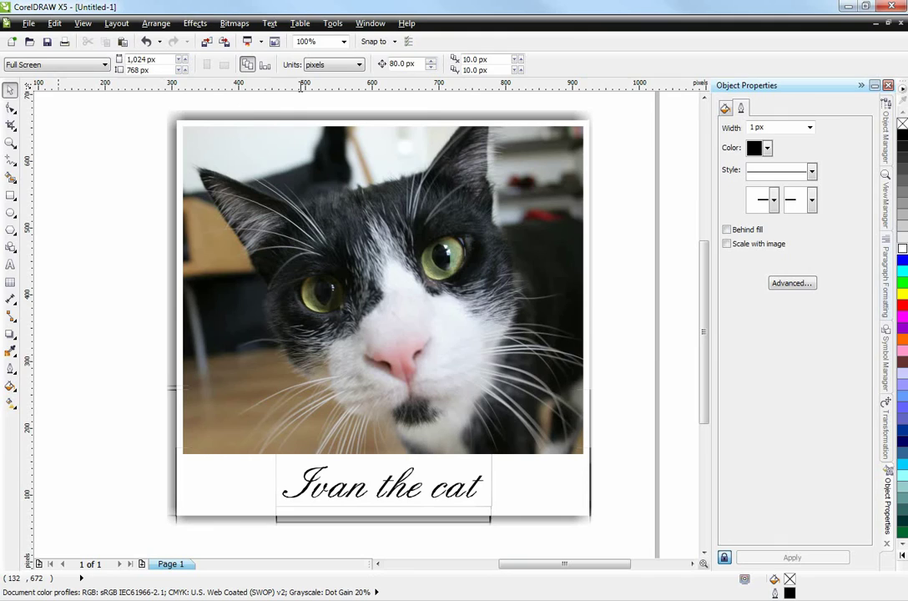
{"action": "left_click_drag", "start_coordinate": [418, 64], "coordinate": [377, 70]}
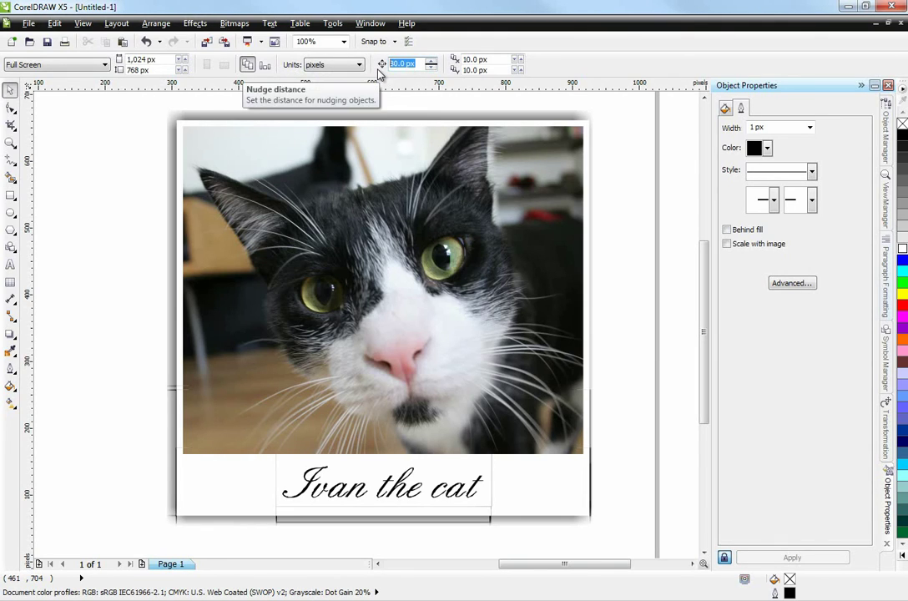
{"action": "type", "text": "1"}
{"action": "key", "text": "Return"}
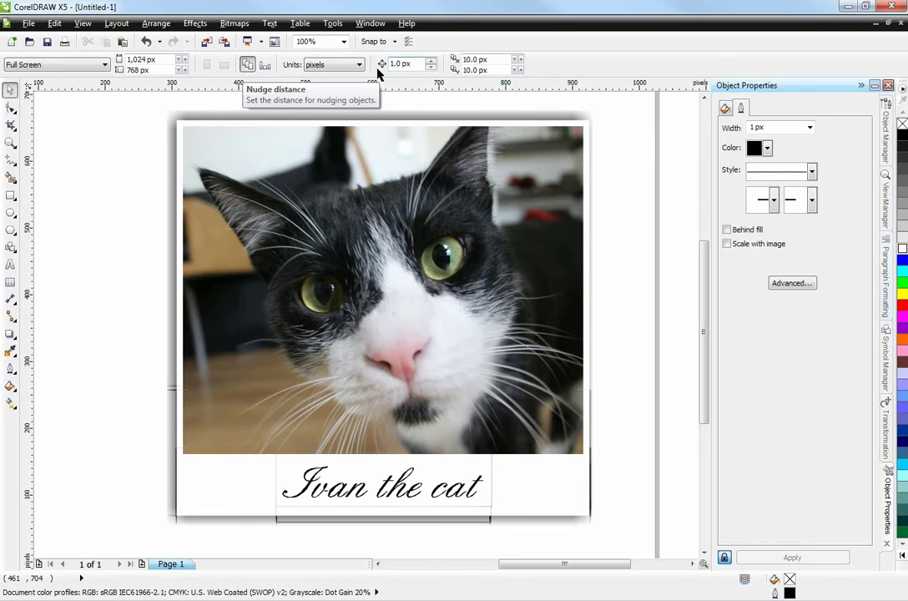
Nudge the caption up one pixel within the frame's bottom band.
{"action": "left_click", "coordinate": [338, 492]}
{"action": "key", "text": "Up"}
{"action": "key", "text": "Up"}
{"action": "key", "text": "Up"}
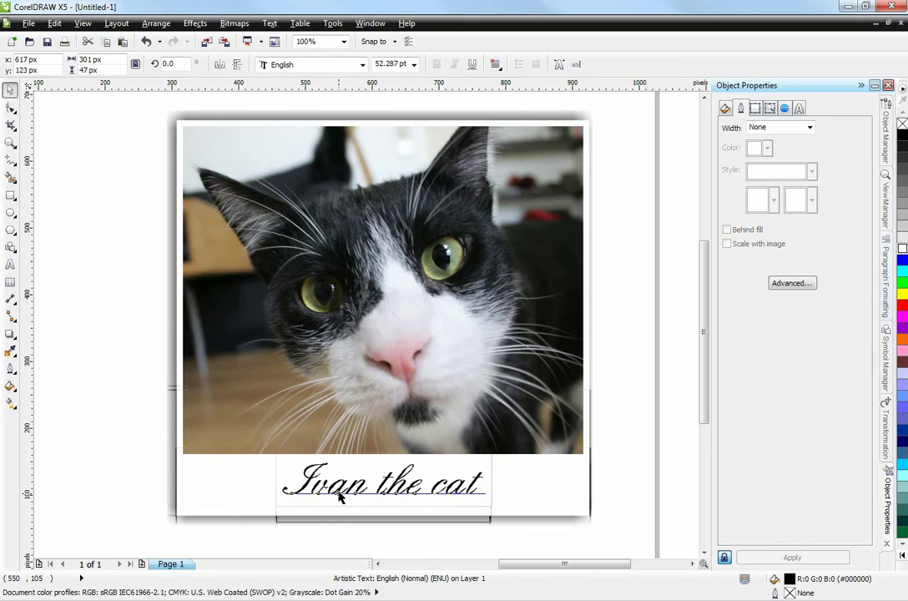
{"action": "left_click", "coordinate": [164, 521]}
{"action": "scroll", "coordinate": [164, 521], "scroll_direction": "down", "scroll_amount": 2}
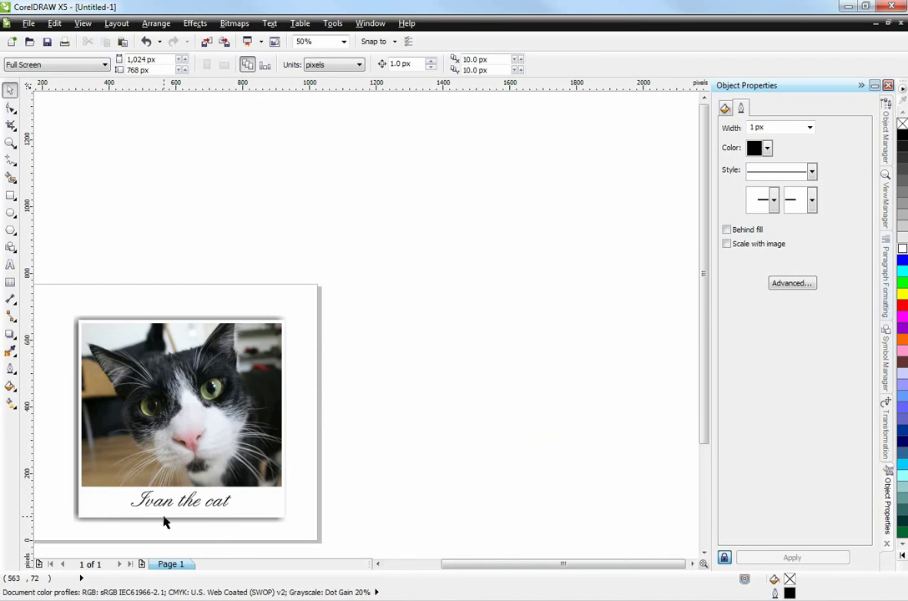
{"action": "scroll", "coordinate": [163, 522], "scroll_direction": "up", "scroll_amount": 2}
{"action": "scroll", "coordinate": [163, 522], "scroll_direction": "left", "scroll_amount": 2}
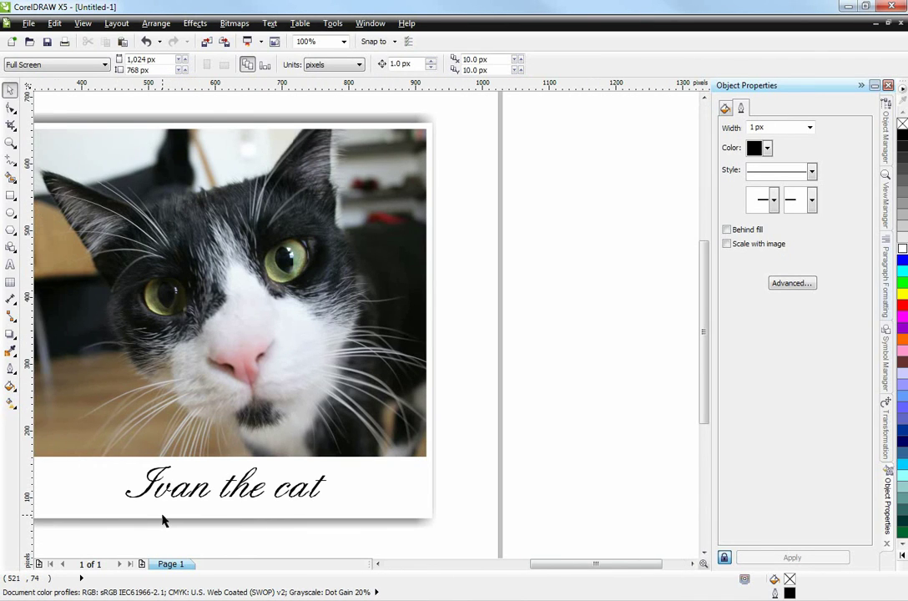
{"action": "scroll", "coordinate": [163, 521], "scroll_direction": "left", "scroll_amount": 1}
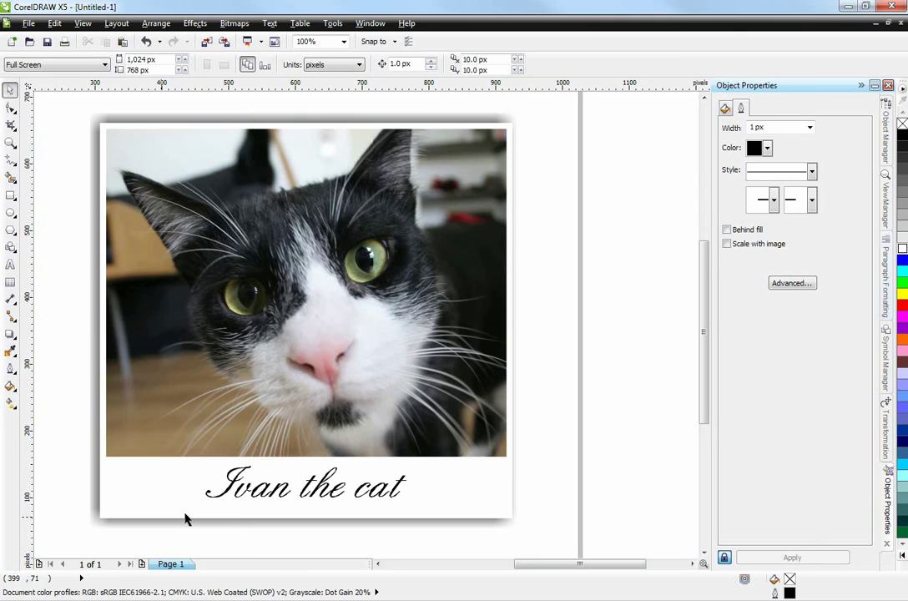
Rotate all five objects (photo, frame, shadow, caption) together by about 11.8°.
{"action": "left_click_drag", "start_coordinate": [543, 539], "coordinate": [69, 101]}
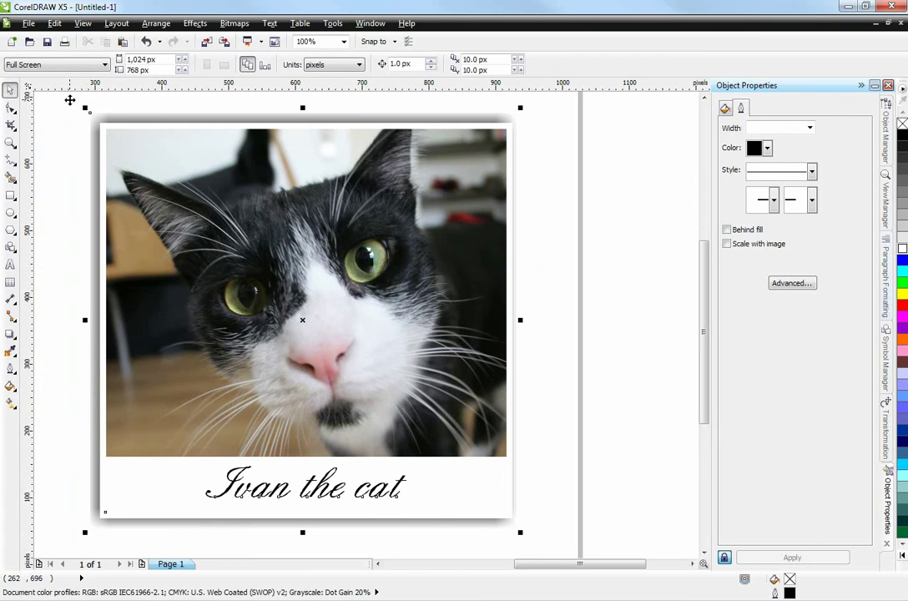
{"action": "left_click", "coordinate": [236, 136]}
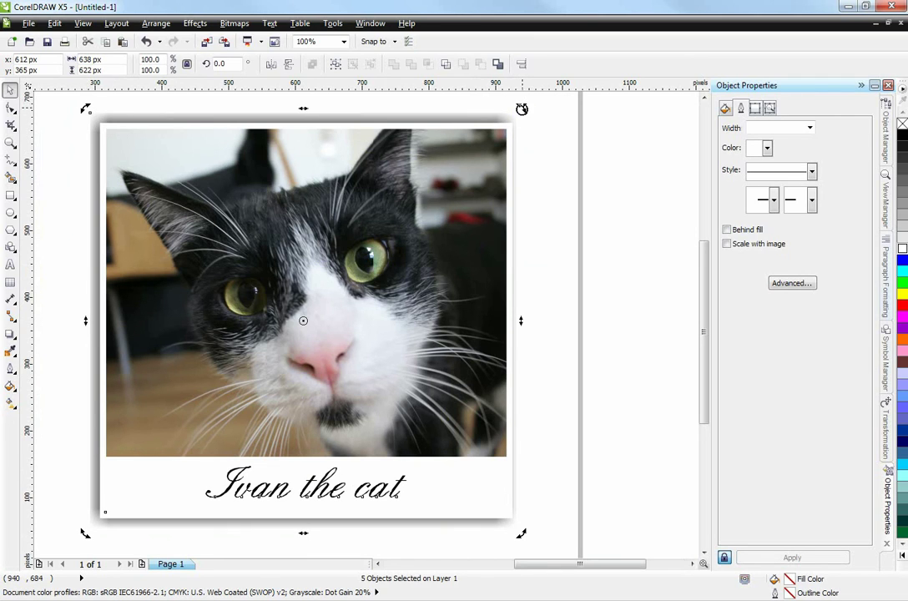
{"action": "left_click_drag", "start_coordinate": [521, 109], "coordinate": [452, 142]}
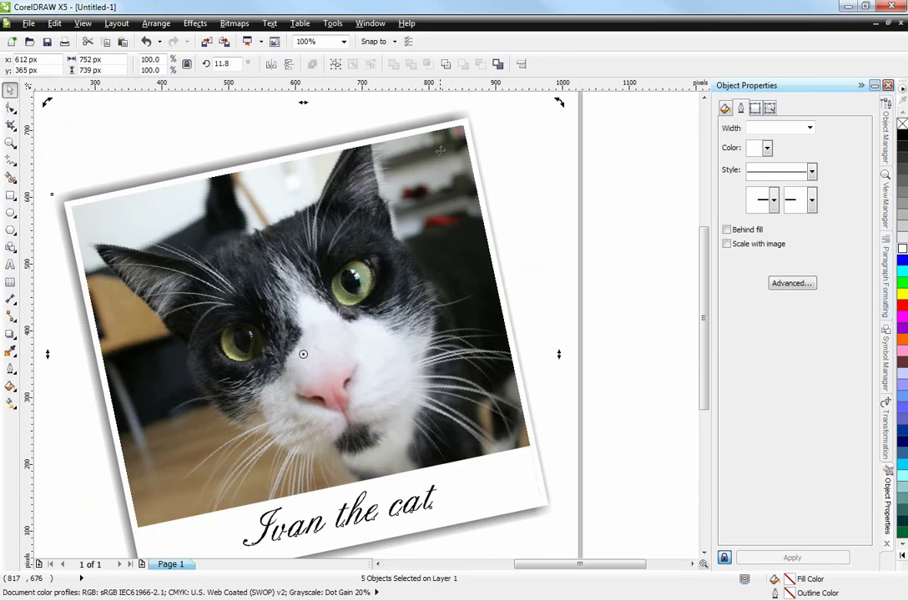
{"action": "scroll", "coordinate": [317, 150], "scroll_direction": "down", "scroll_amount": 1}
{"action": "scroll", "coordinate": [360, 179], "scroll_direction": "left", "scroll_amount": 2}
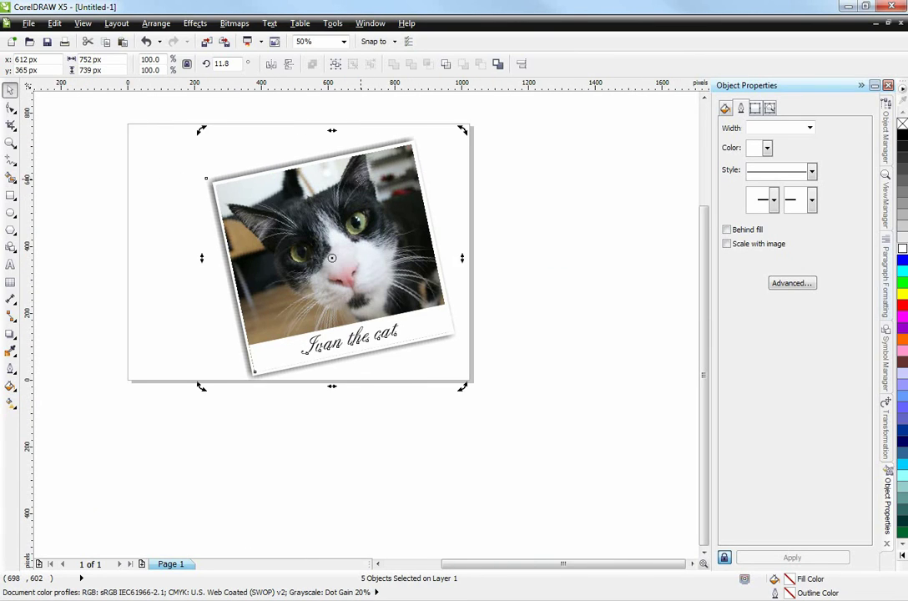
{"action": "left_click", "coordinate": [172, 286]}
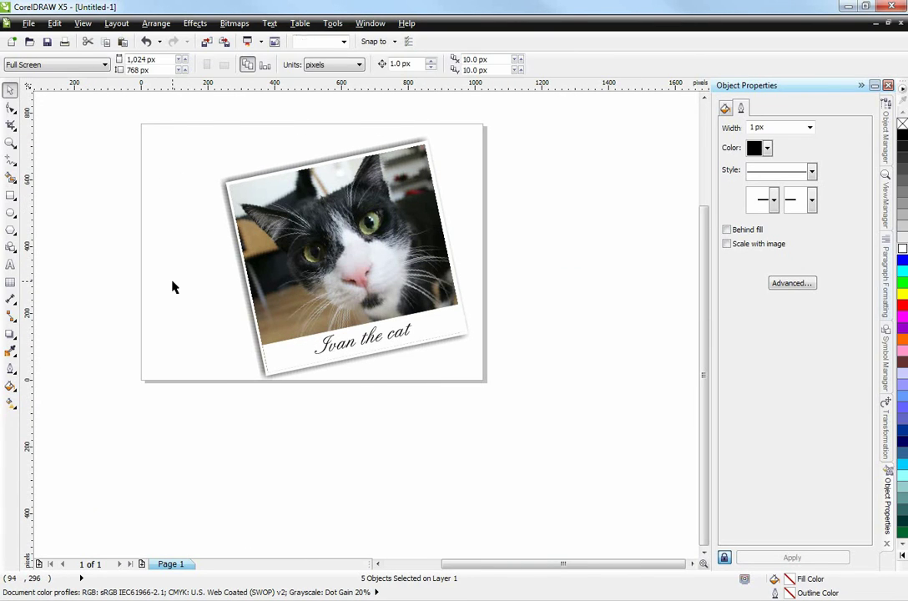